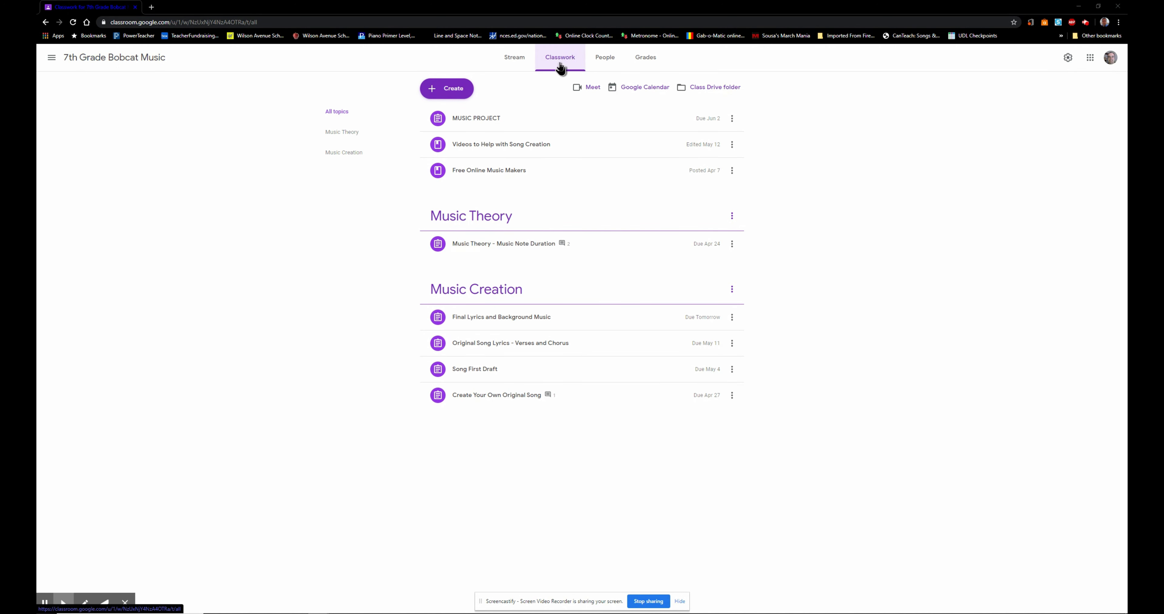
- Open Chrome Music Lab from the Free Online Music Makers material and launch the Arpeggios experiment
left_click(487, 177)
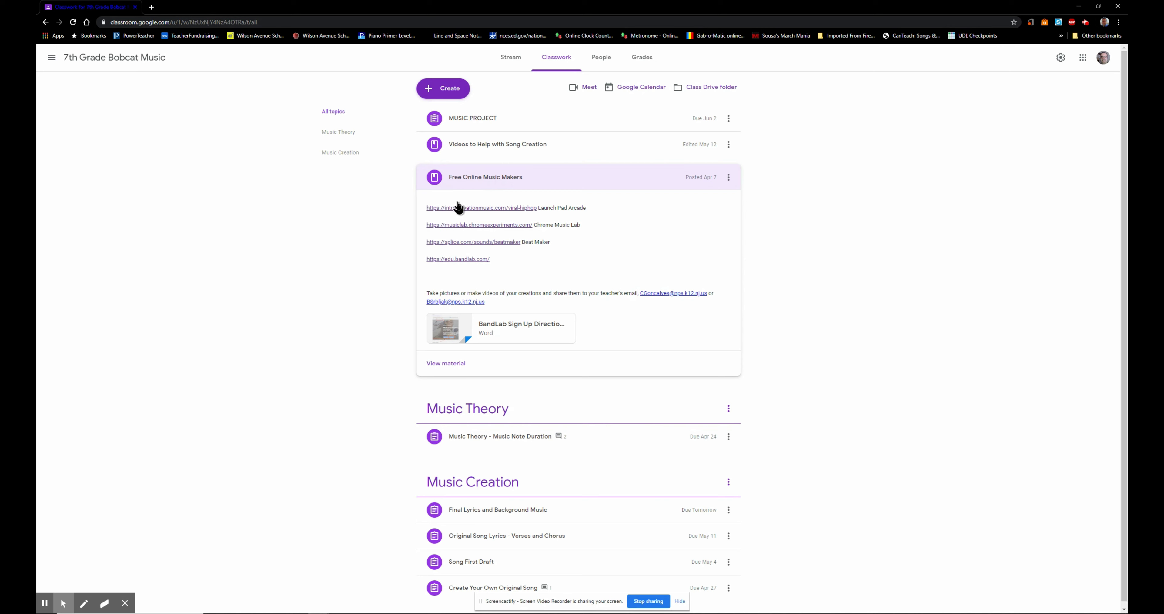
mouse_move(1074, 612)
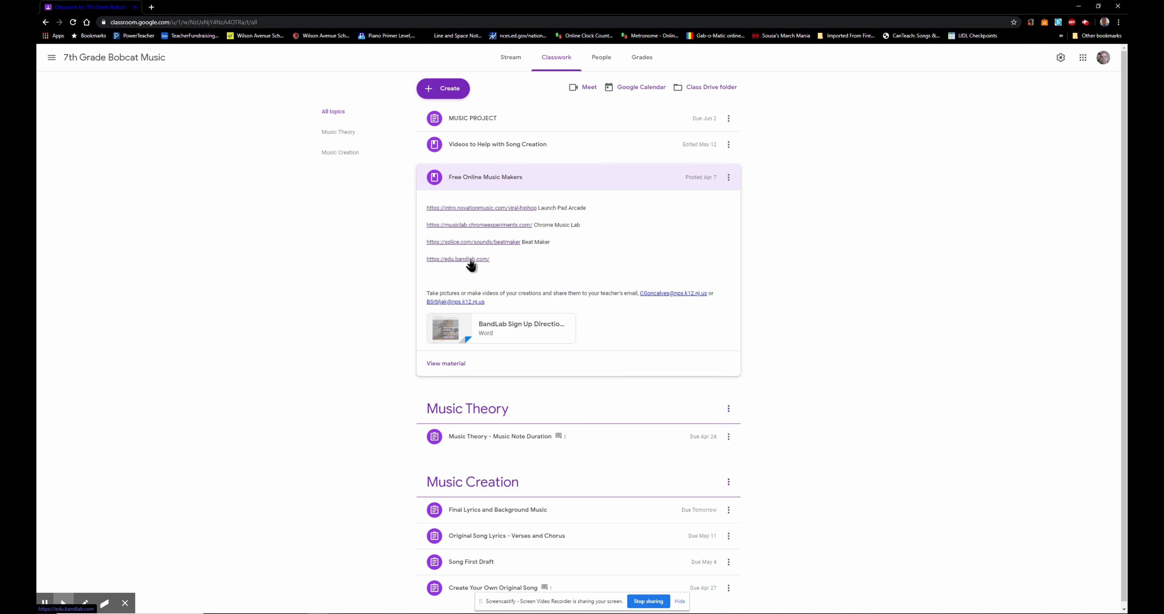
left_click(482, 224)
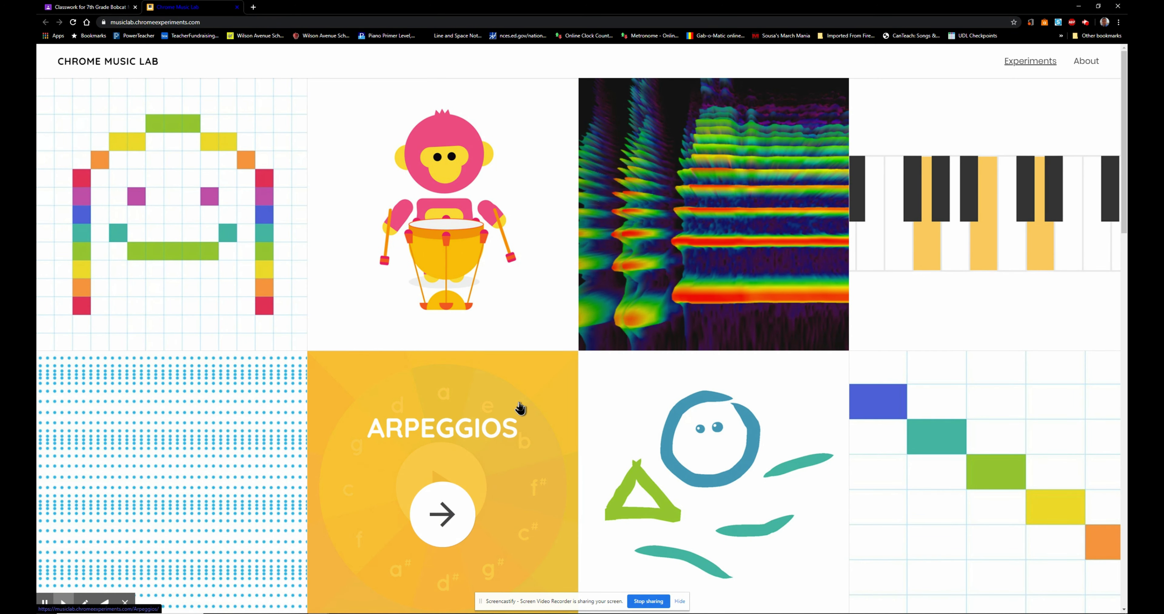
scroll(520, 409, "down", 4)
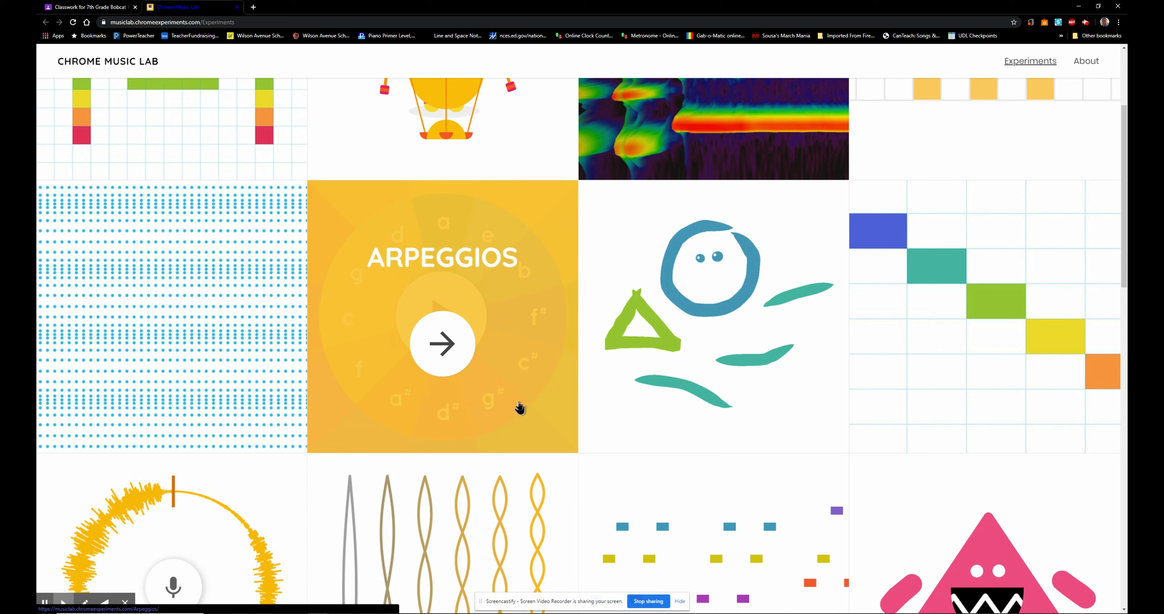
left_click(440, 356)
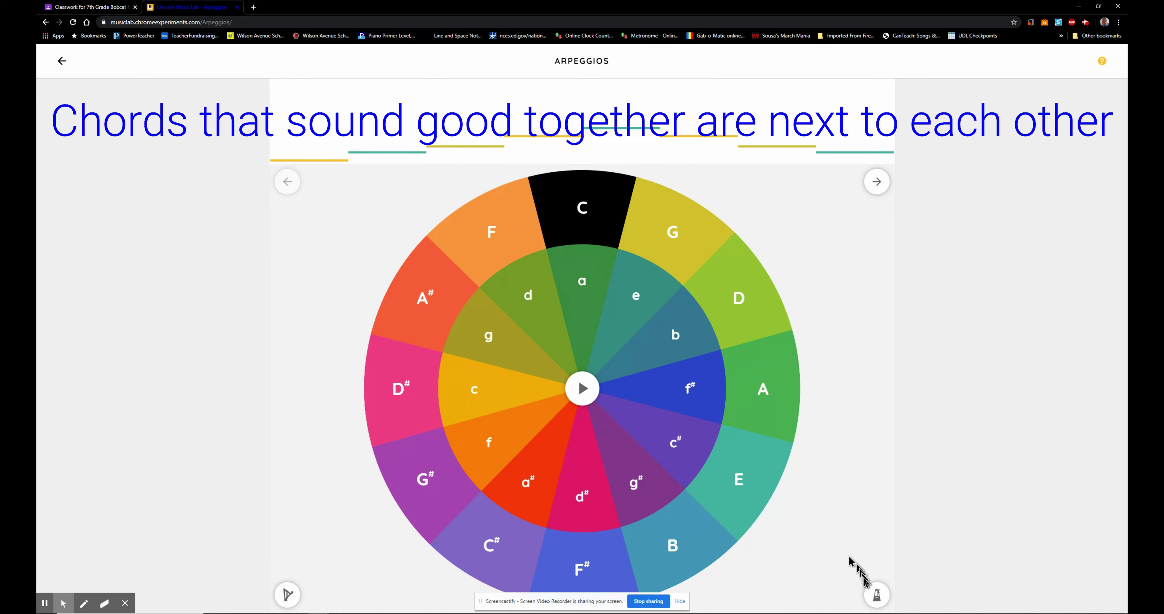
- Open the Arpeggios tempo control and slow the tempo down
left_click(876, 595)
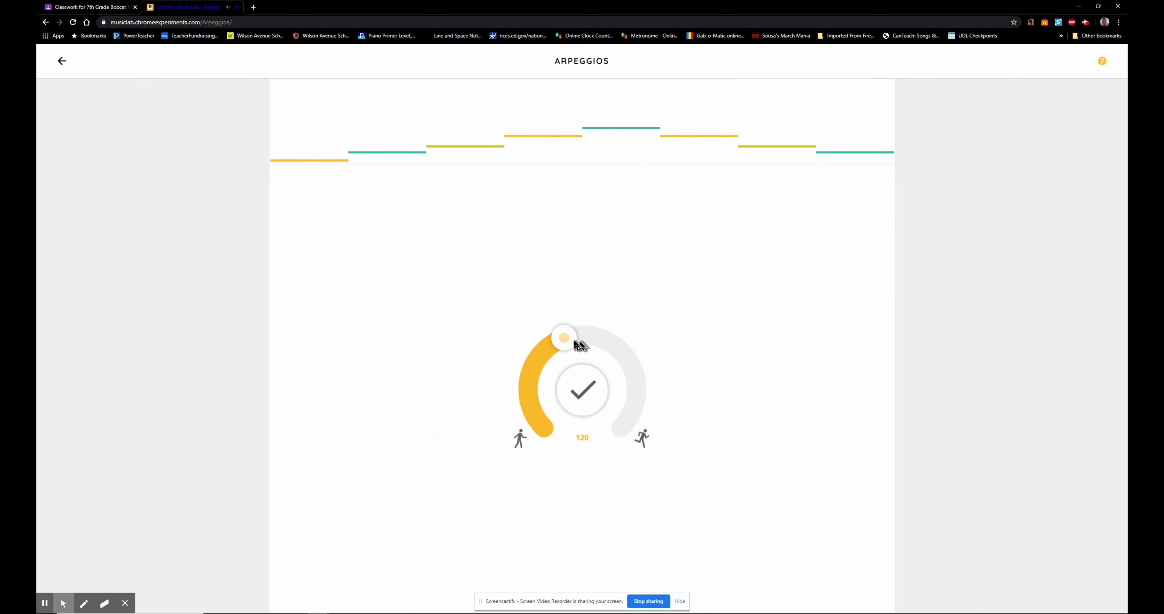
left_click_drag(570, 340, 534, 363)
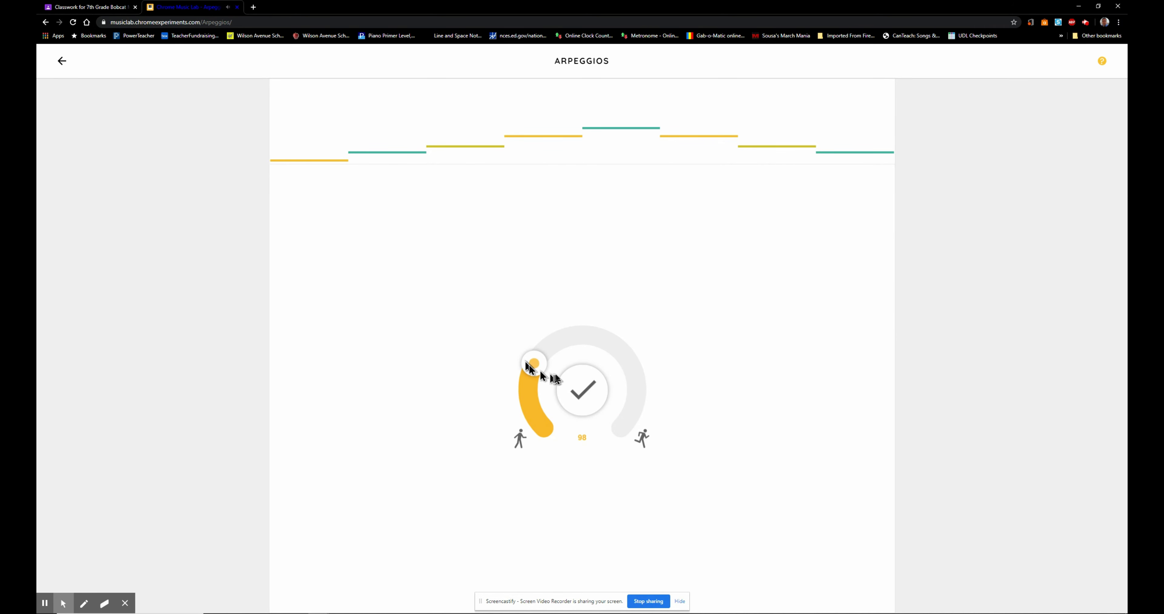
- Raise the system volume so the arpeggio playback is louder
key("XF86AudioLowerVolume")
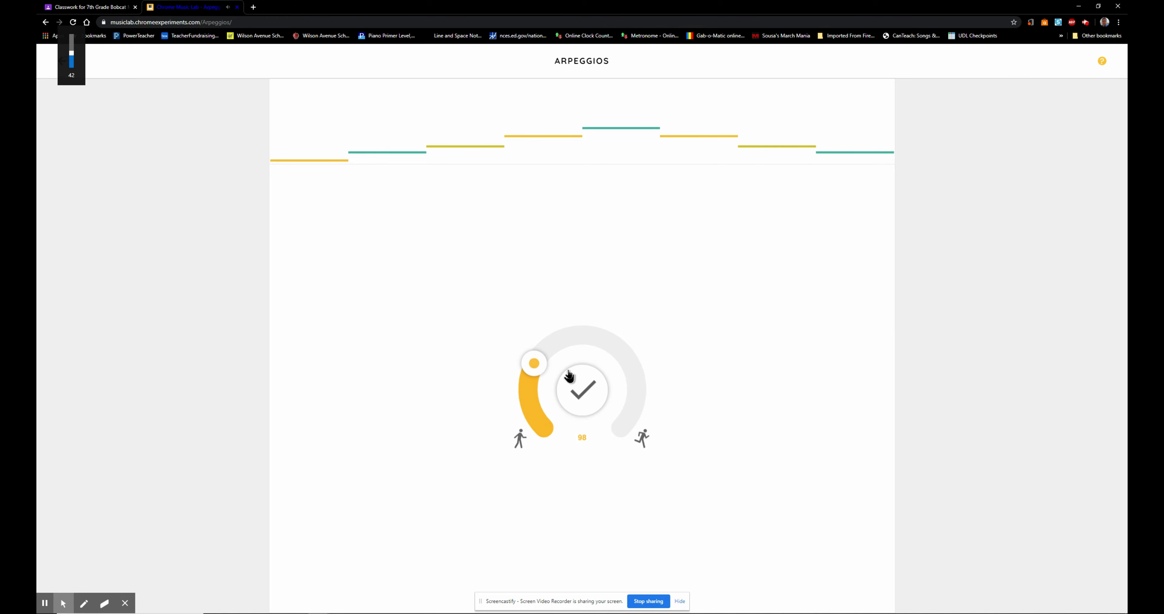
key("XF86AudioRaiseVolume")
key("XF86AudioRaiseVolume")
key("XF86AudioRaiseVolume")
key("XF86AudioRaiseVolume")
key("XF86AudioRaiseVolume")
key("XF86AudioRaiseVolume")
key("XF86AudioRaiseVolume")
key("XF86AudioRaiseVolume")
key("XF86AudioRaiseVolume")
key("XF86AudioRaiseVolume")
key("XF86AudioRaiseVolume")
key("XF86AudioRaiseVolume")
key("XF86AudioRaiseVolume")
key("XF86AudioRaiseVolume")
key("XF86AudioRaiseVolume")
key("XF86AudioRaiseVolume")
key("XF86AudioRaiseVolume")
key("XF86AudioRaiseVolume")
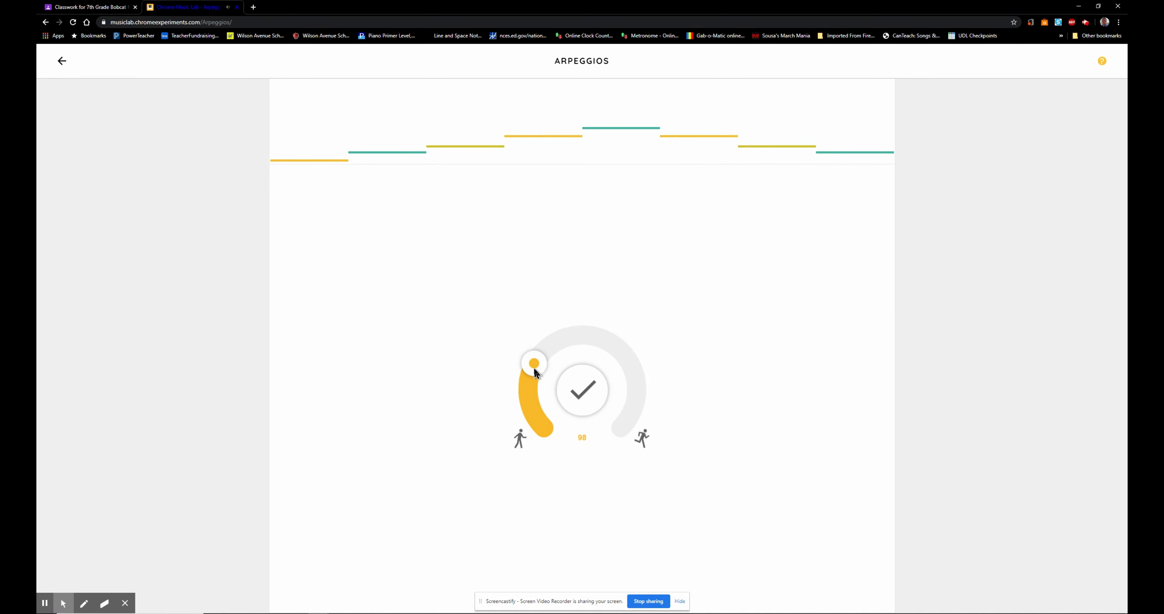
- Speed the tempo up to 151, bring it back to a moderate speed, and accept it
left_click_drag(535, 370, 609, 363)
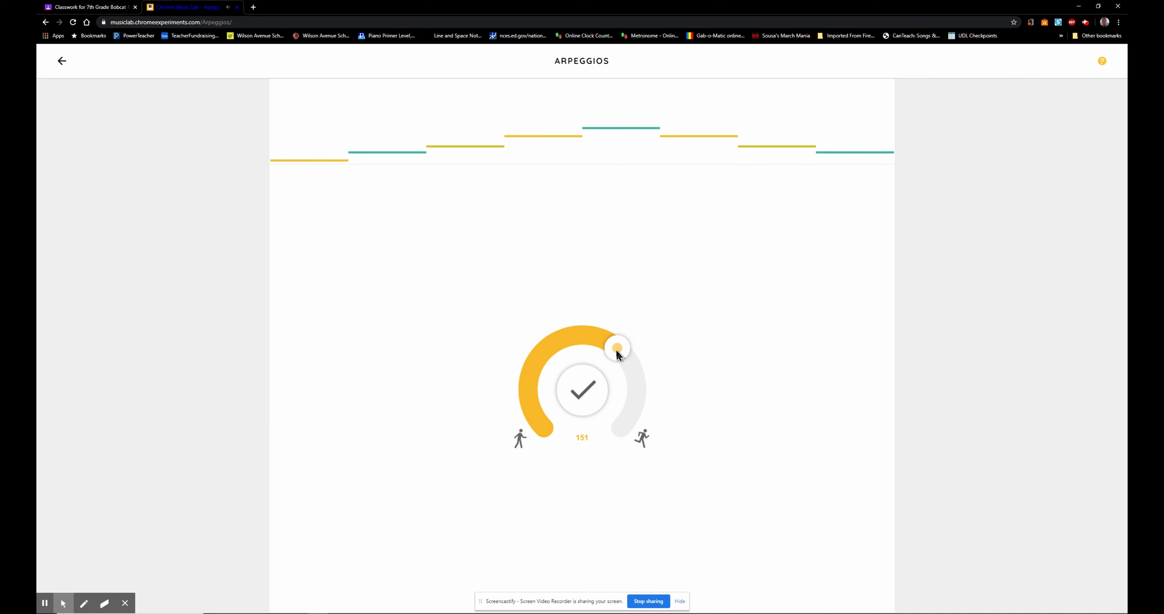
left_click_drag(618, 354, 563, 346)
left_click(588, 404)
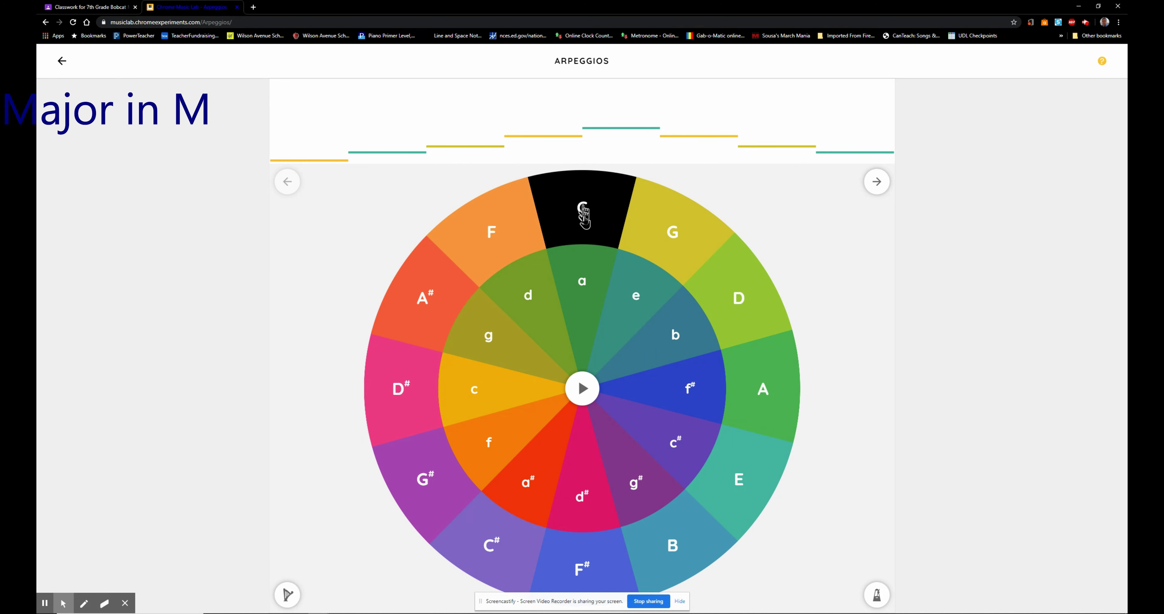
- Play the C major arpeggio with the harp sound and again with the piano sound, stopping playback each time
left_click(597, 388)
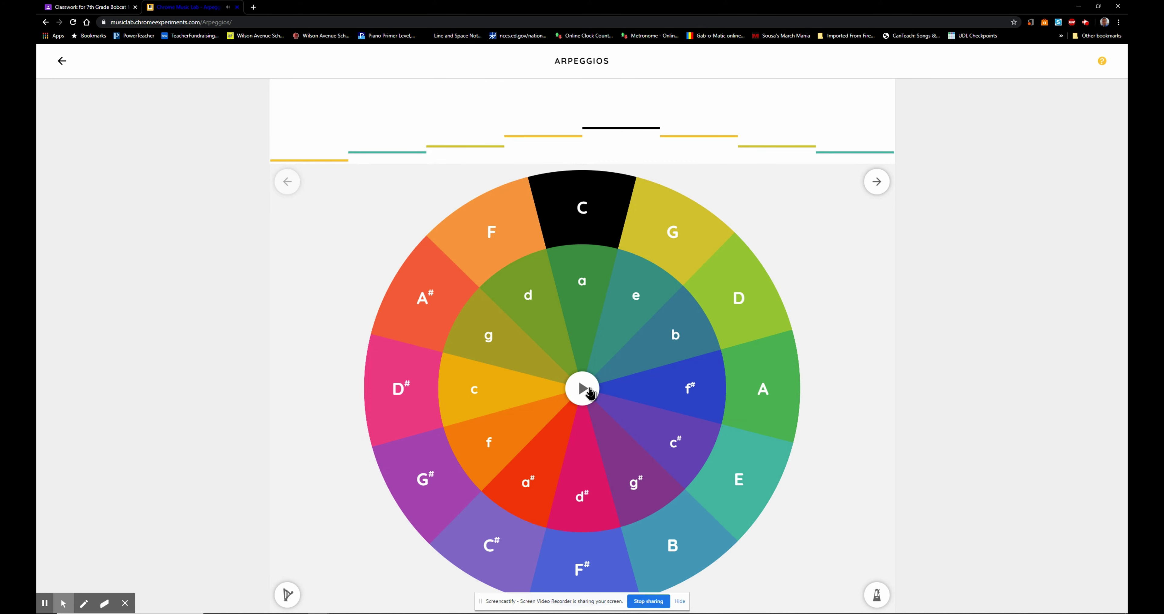
left_click(592, 389)
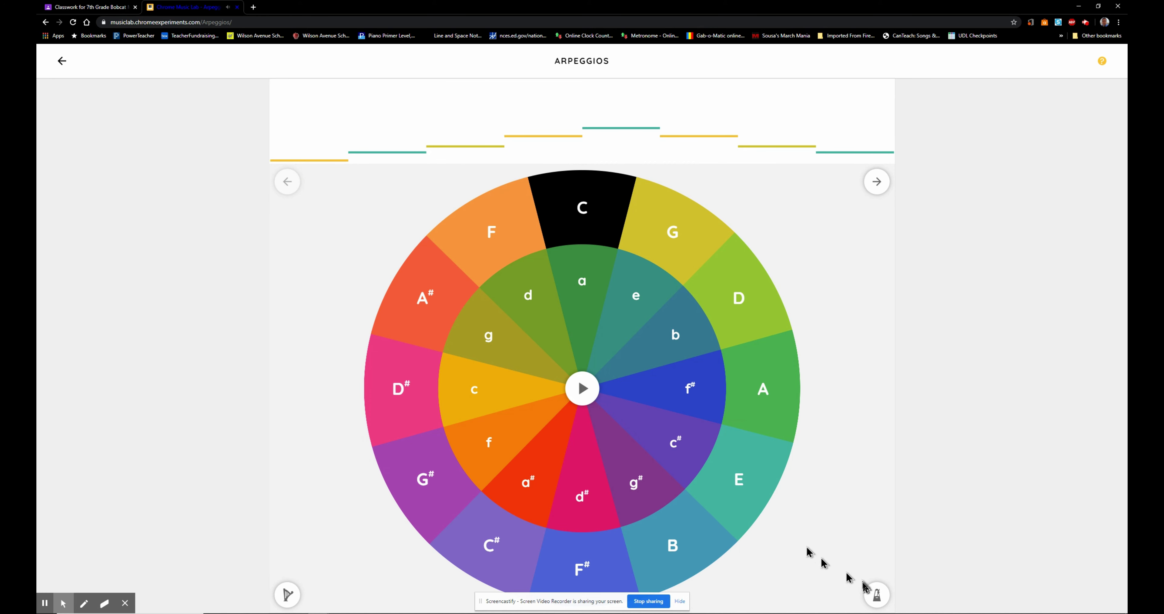
left_click(288, 595)
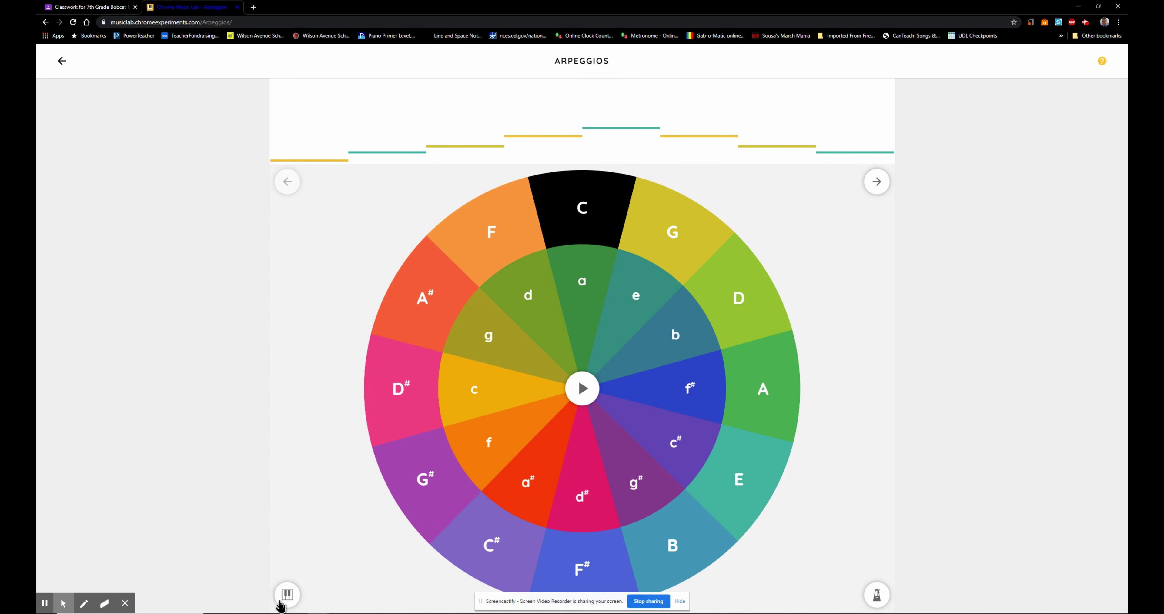
left_click(584, 398)
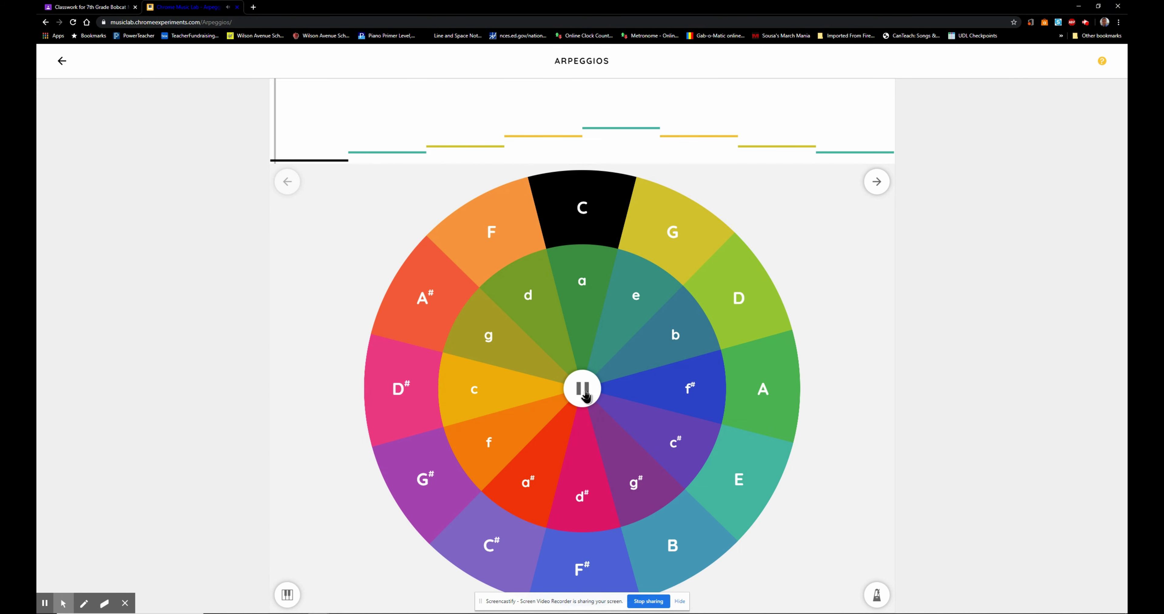
left_click(583, 394)
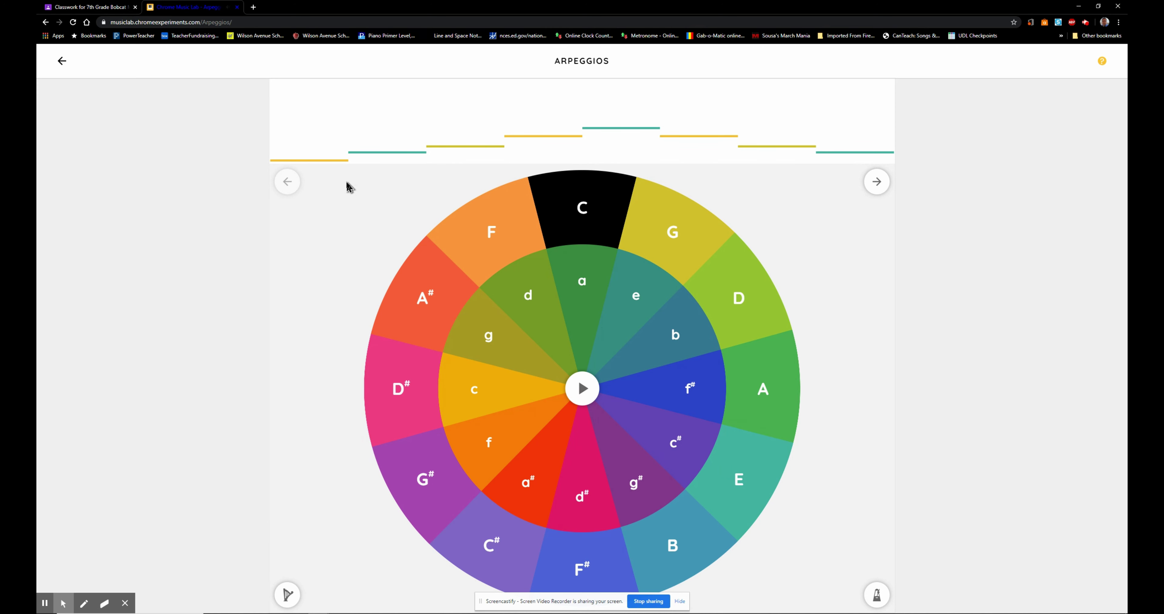
- Step through the remaining arpeggio patterns up to the last one, listening to each on the C major chord
left_click(869, 181)
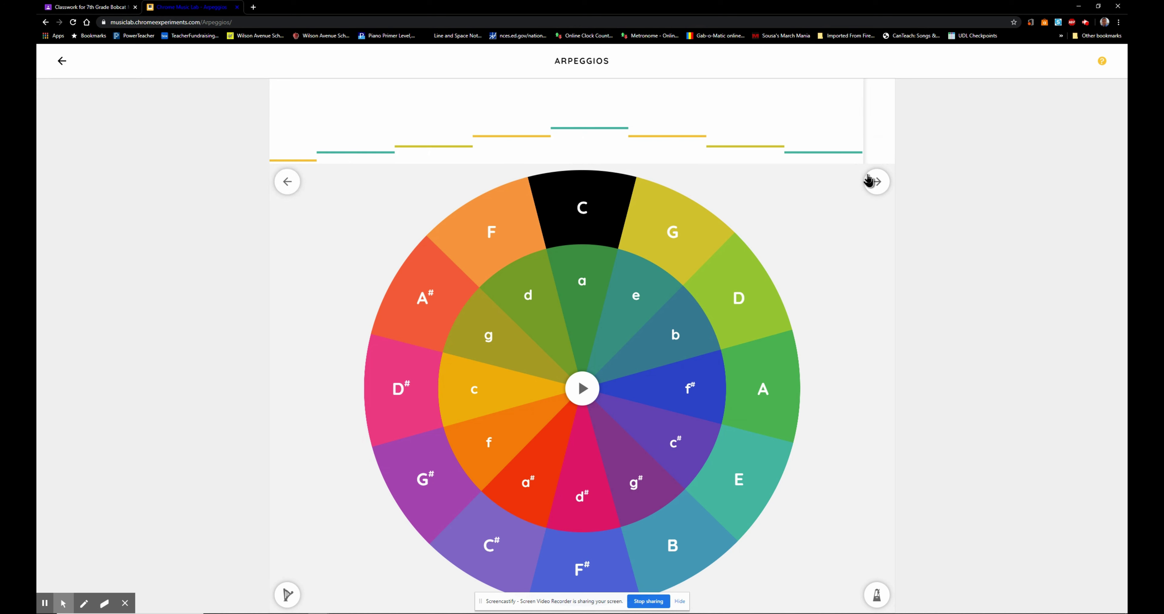
left_click(583, 392)
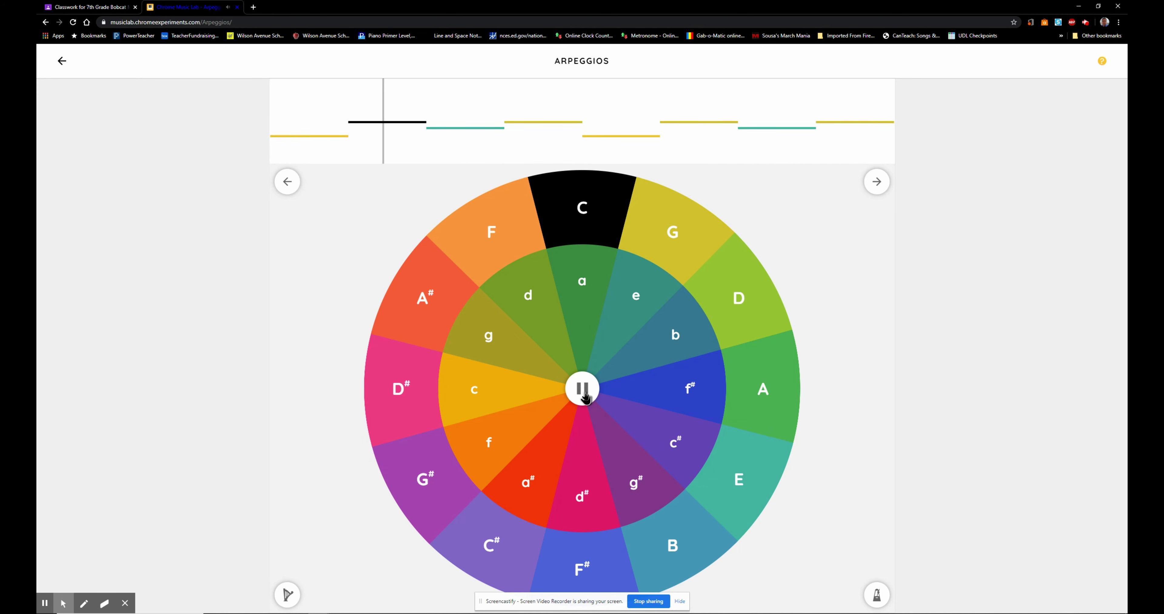
left_click(583, 391)
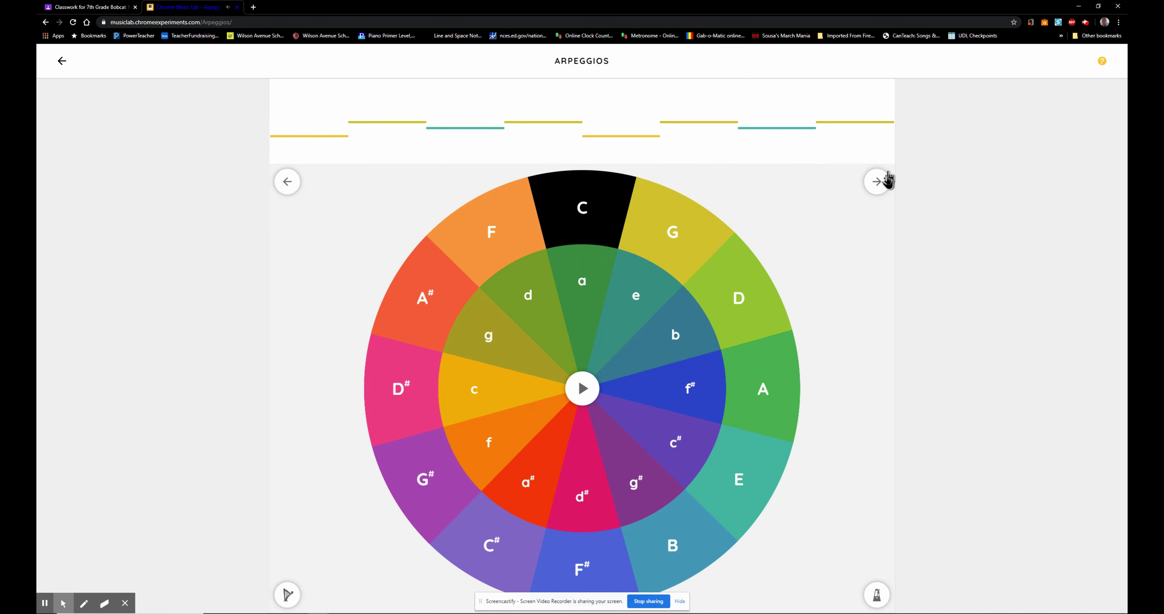
left_click(886, 181)
left_click(576, 391)
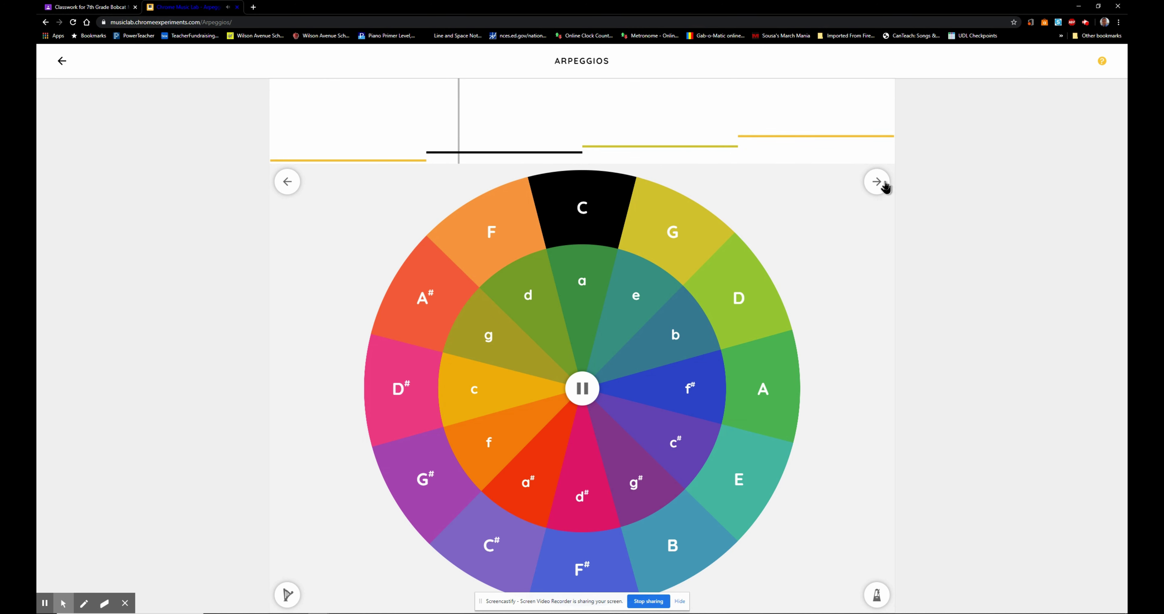
left_click(868, 183)
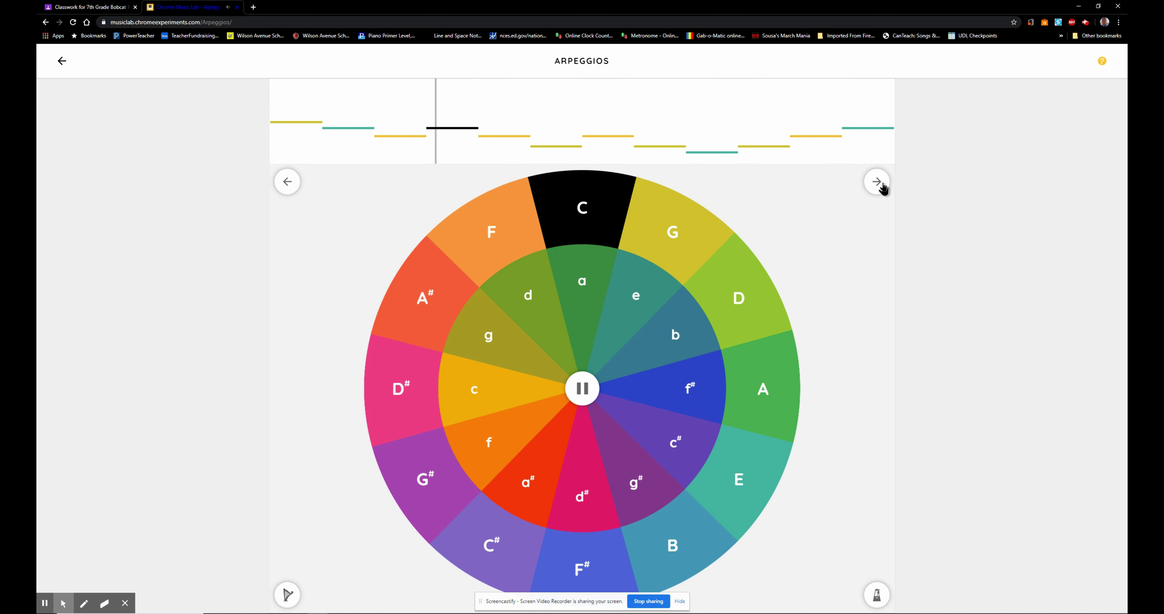
left_click(883, 187)
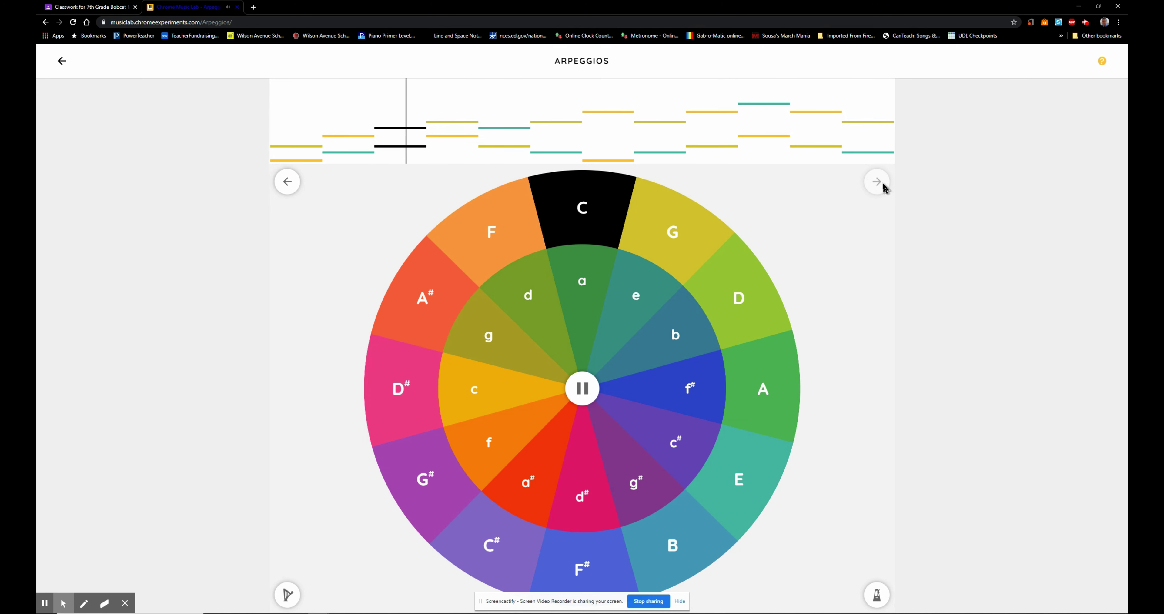
left_click(574, 399)
- Lower the tempo for the two-voice arpeggio pattern and accept the slower speed
left_click(876, 595)
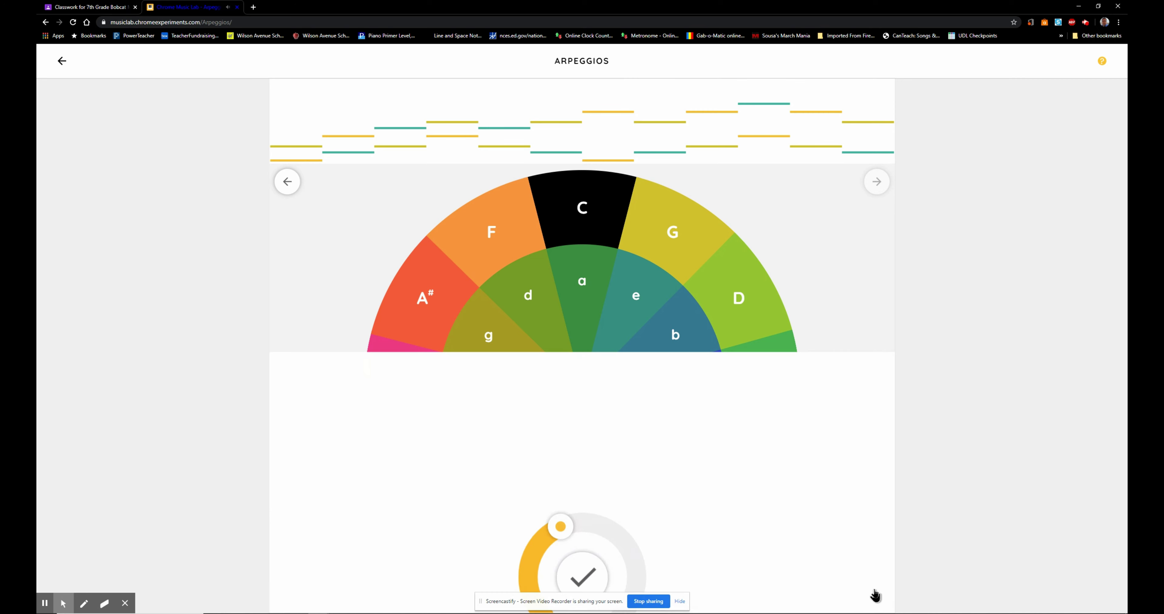
left_click_drag(560, 342, 538, 364)
left_click(580, 400)
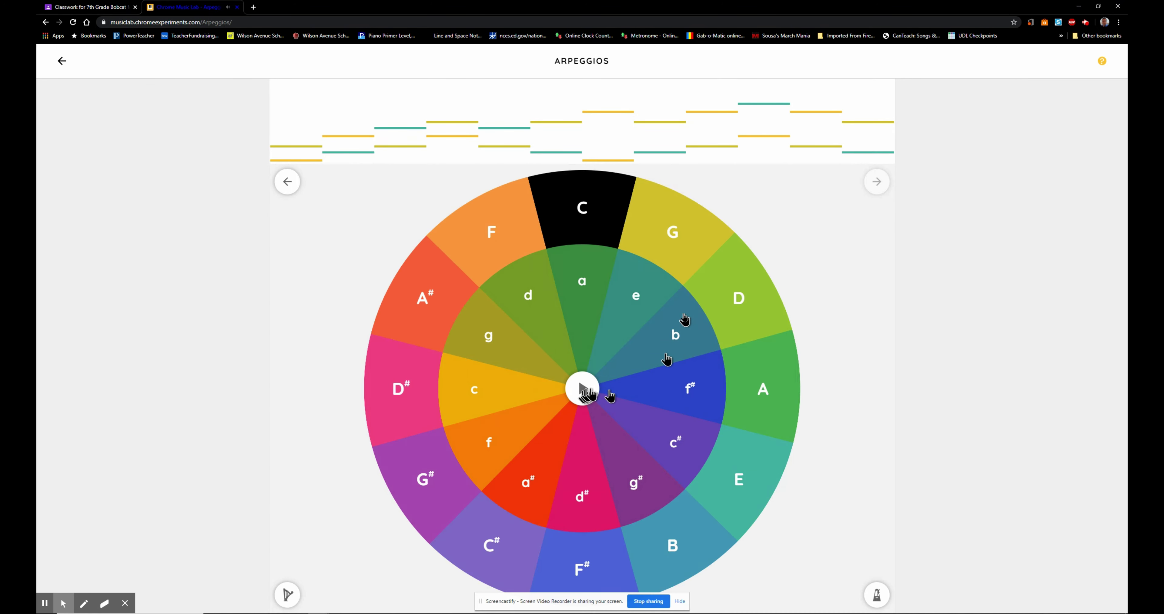
- Play the two-voice pattern on C major at the slower tempo, turn the system volume down, and stop playback
left_click(582, 391)
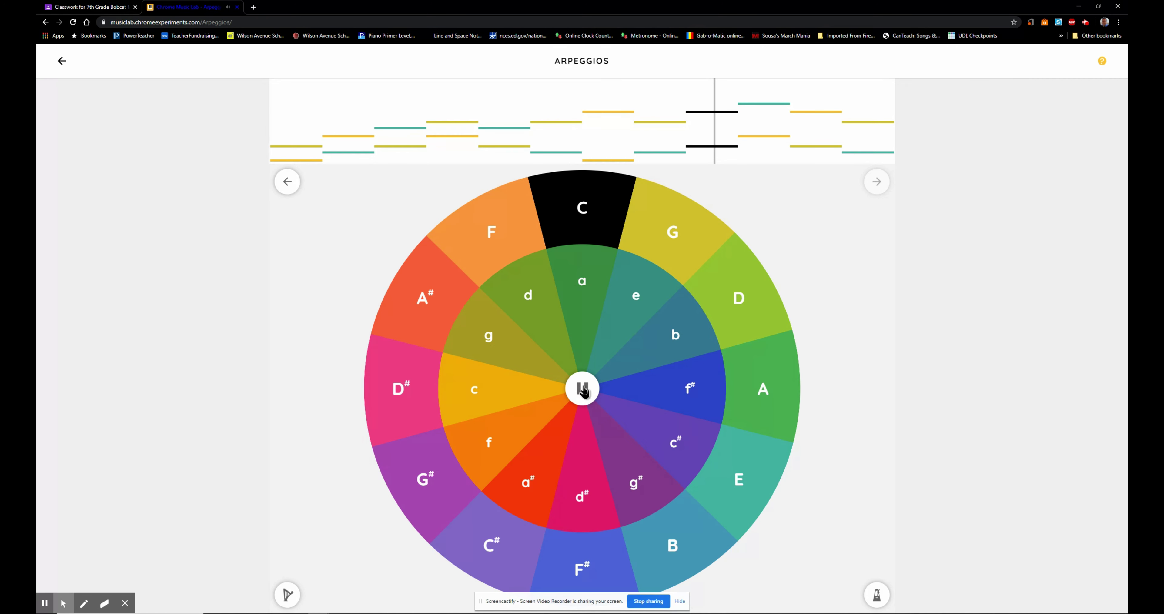
key("XF86AudioRaiseVolume")
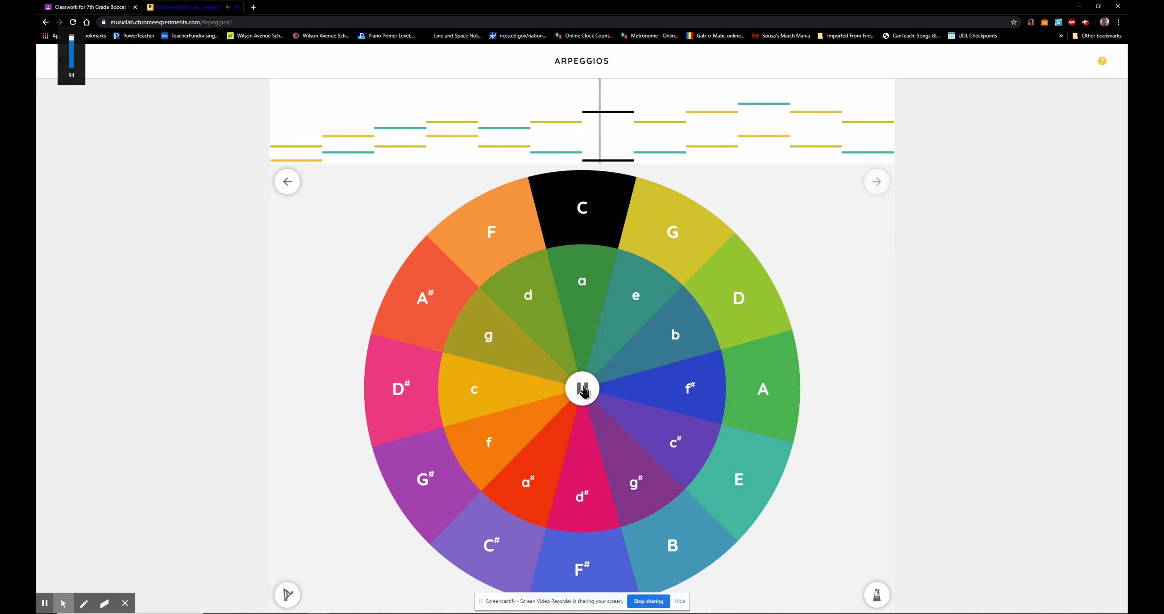
key("XF86AudioLowerVolume")
key("XF86AudioLowerVolume")
key("XF86AudioLowerVolume")
key("XF86AudioLowerVolume")
key("XF86AudioLowerVolume")
key("XF86AudioLowerVolume")
key("XF86AudioLowerVolume")
key("XF86AudioLowerVolume")
key("XF86AudioLowerVolume")
key("XF86AudioLowerVolume")
key("XF86AudioLowerVolume")
key("XF86AudioLowerVolume")
key("XF86AudioLowerVolume")
key("XF86AudioLowerVolume")
key("XF86AudioLowerVolume")
key("XF86AudioLowerVolume")
key("XF86AudioLowerVolume")
key("XF86AudioLowerVolume")
key("XF86AudioLowerVolume")
key("XF86AudioLowerVolume")
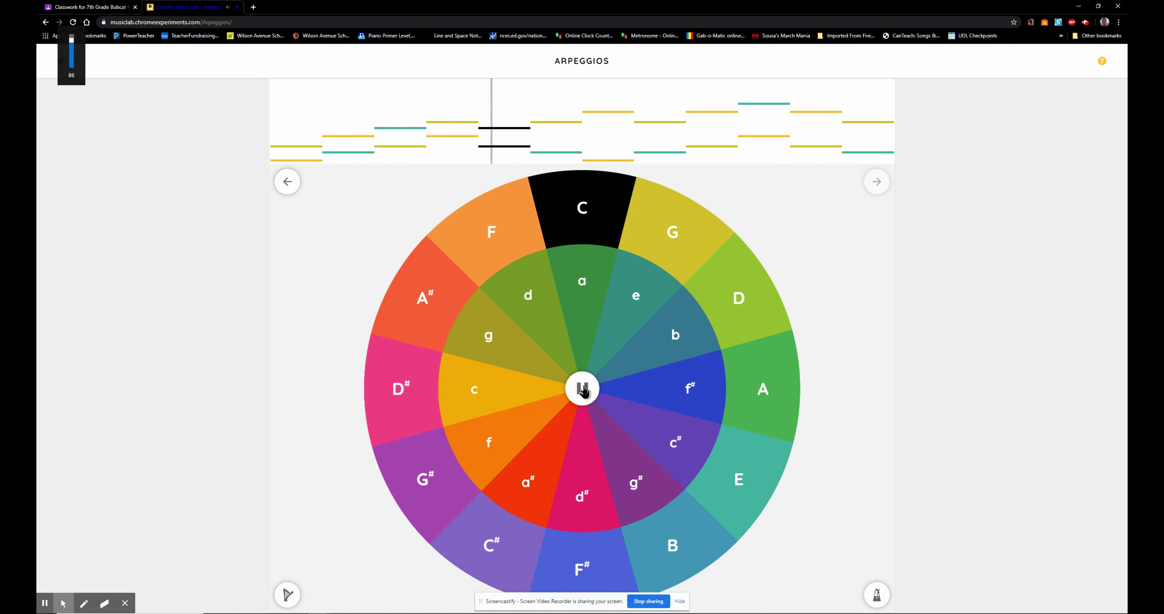
left_click(583, 389)
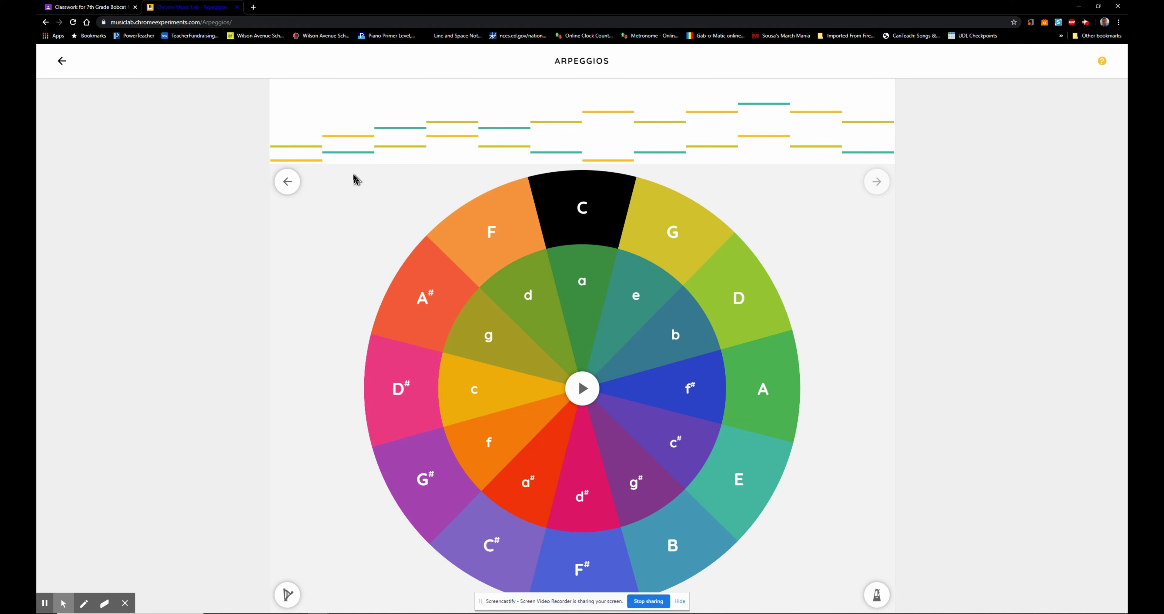
- Switch between Google Classroom and Arpeggios, and review the Free Online Music Makers links and Music Creation assignments
left_click(82, 8)
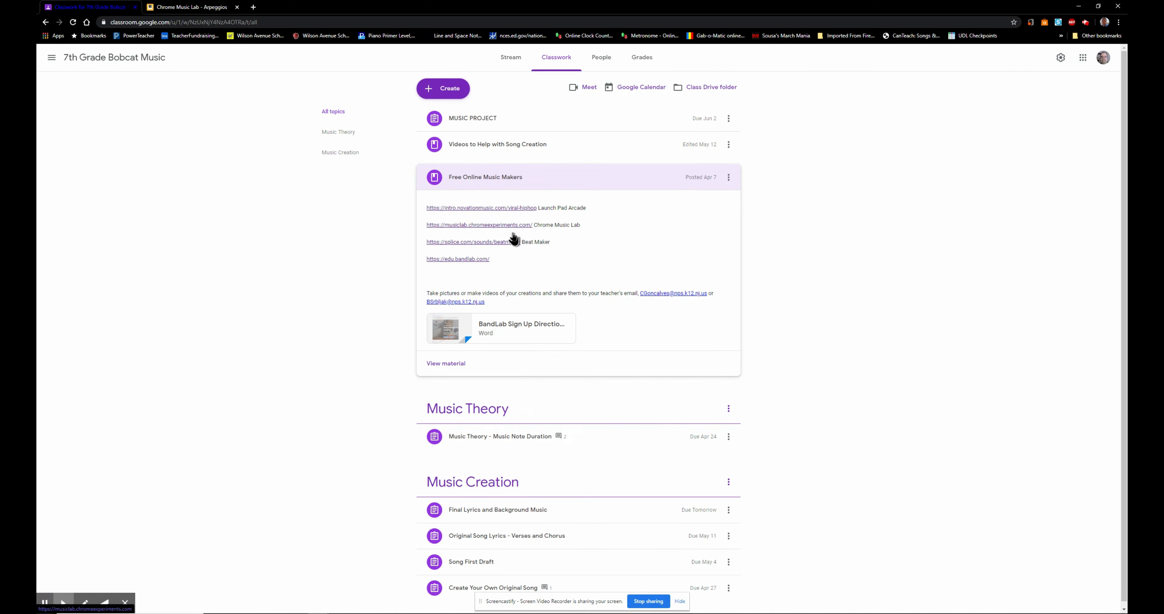
left_click(189, 6)
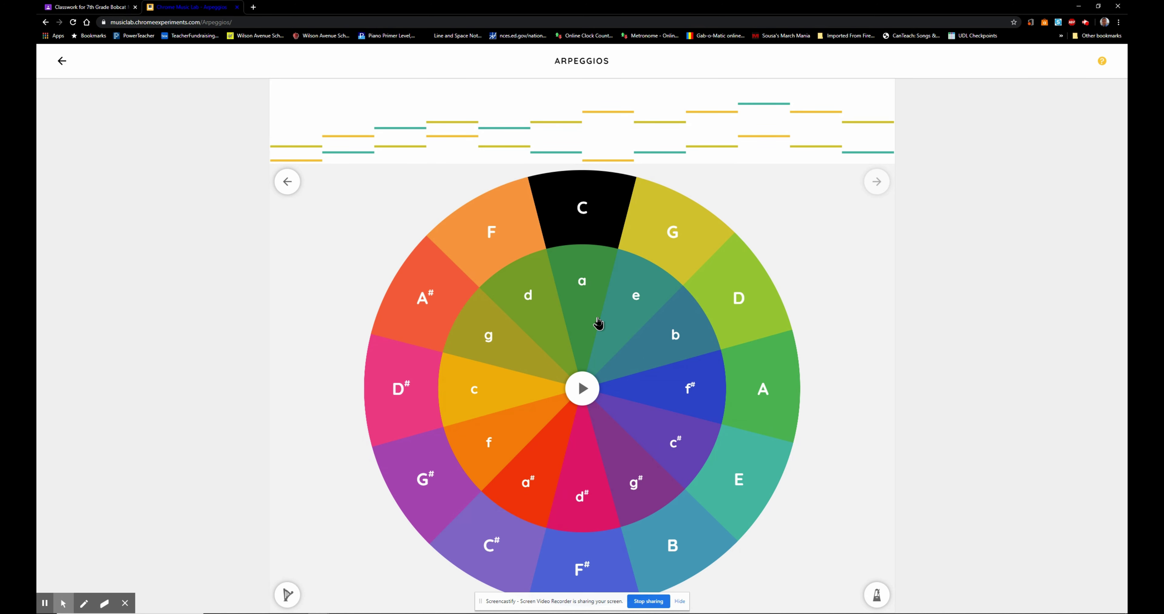
left_click(84, 8)
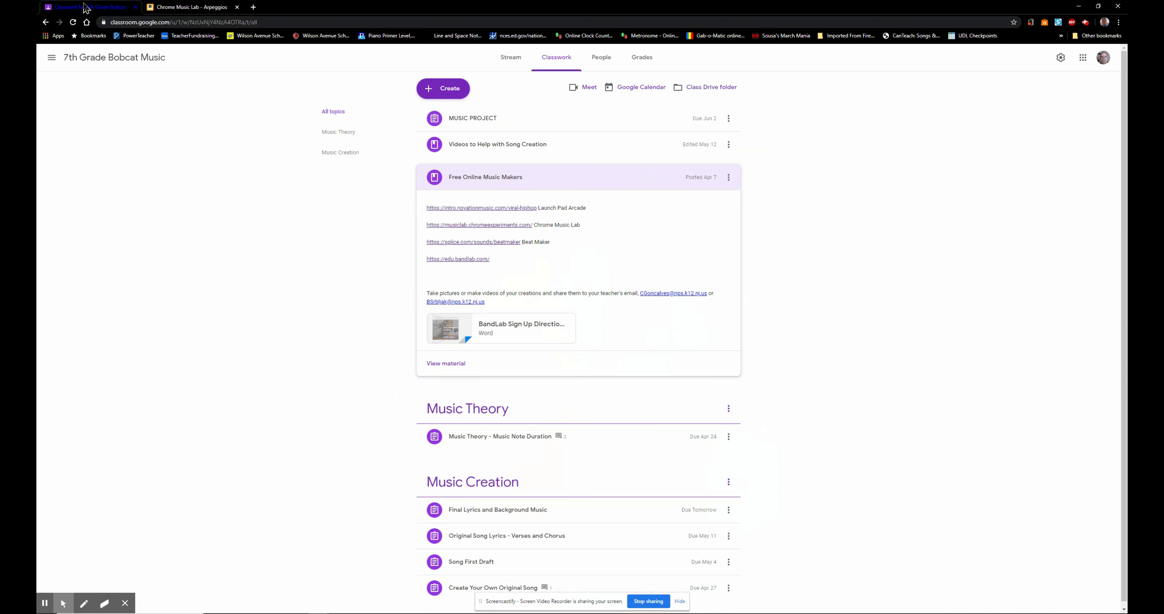
scroll(210, 221, "down", 1)
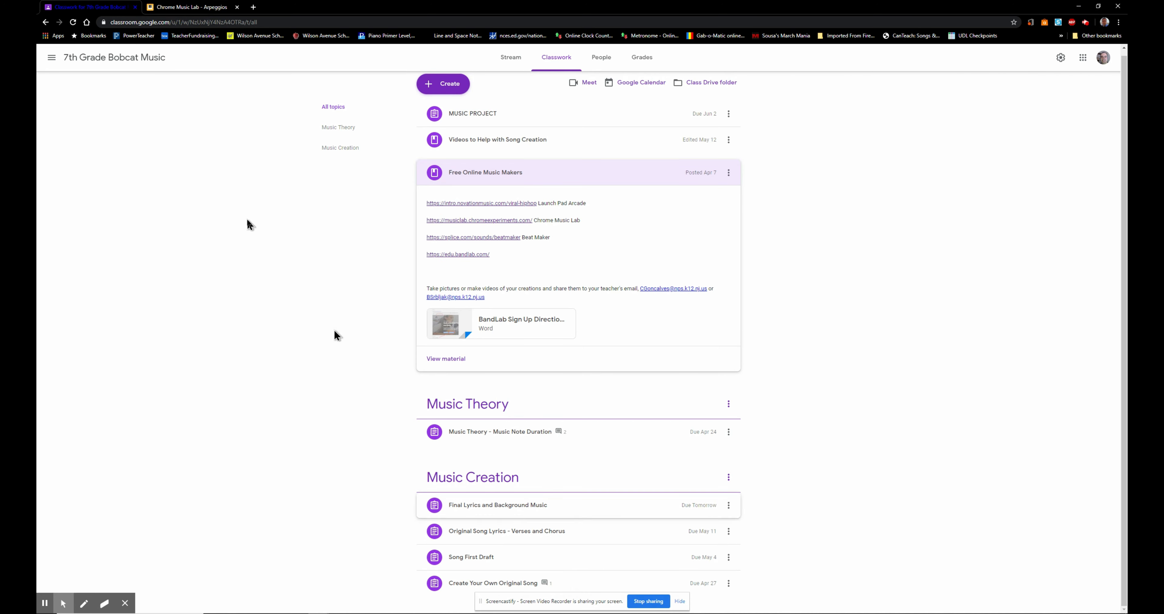
- Switch to Arpeggios, play the two-voice pattern through the major chords C, G, F and C, and stop playback on C
left_click(180, 6)
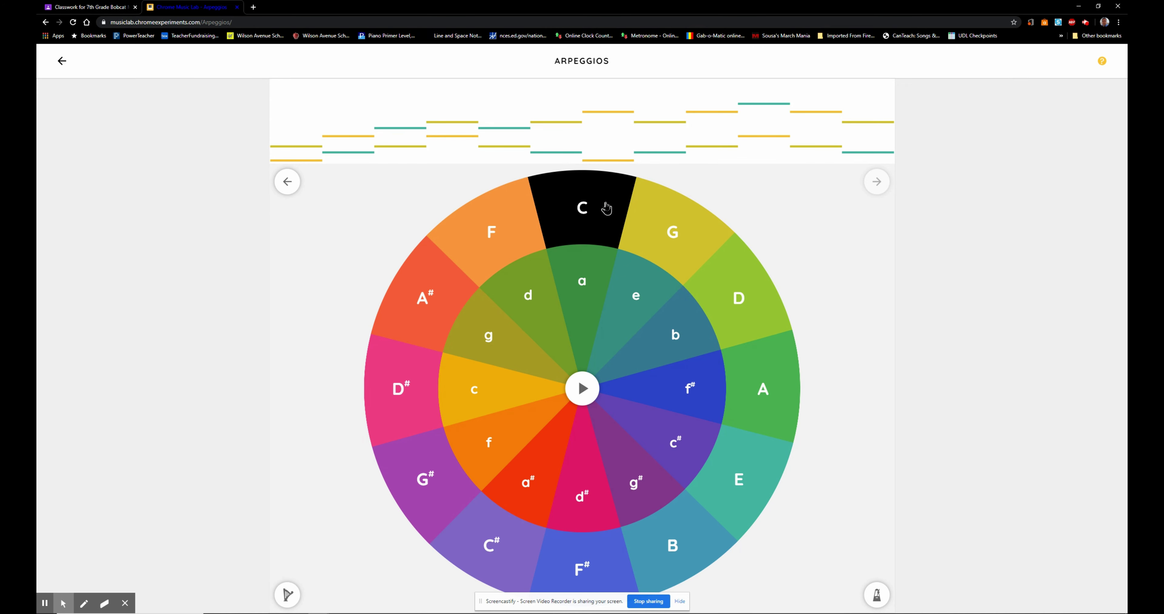
left_click(587, 387)
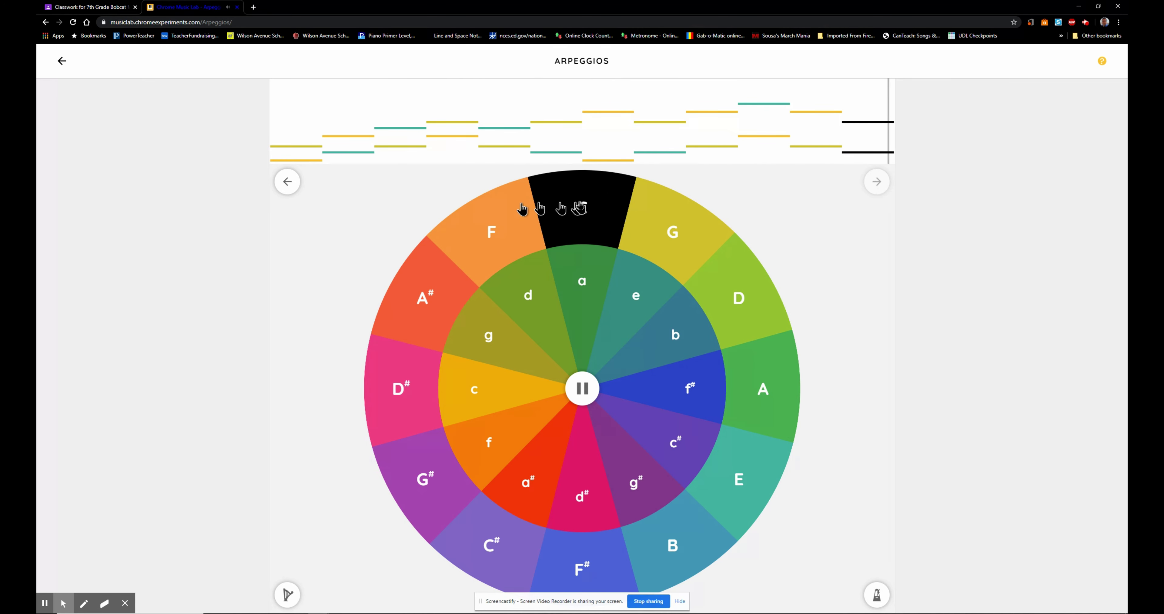
left_click(671, 234)
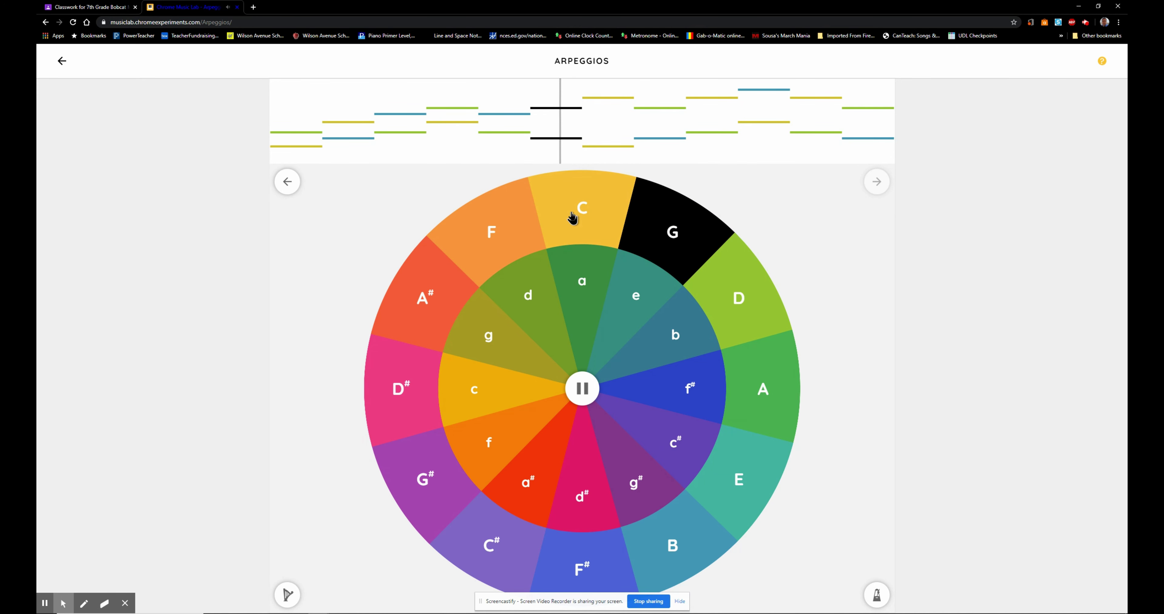
left_click(490, 233)
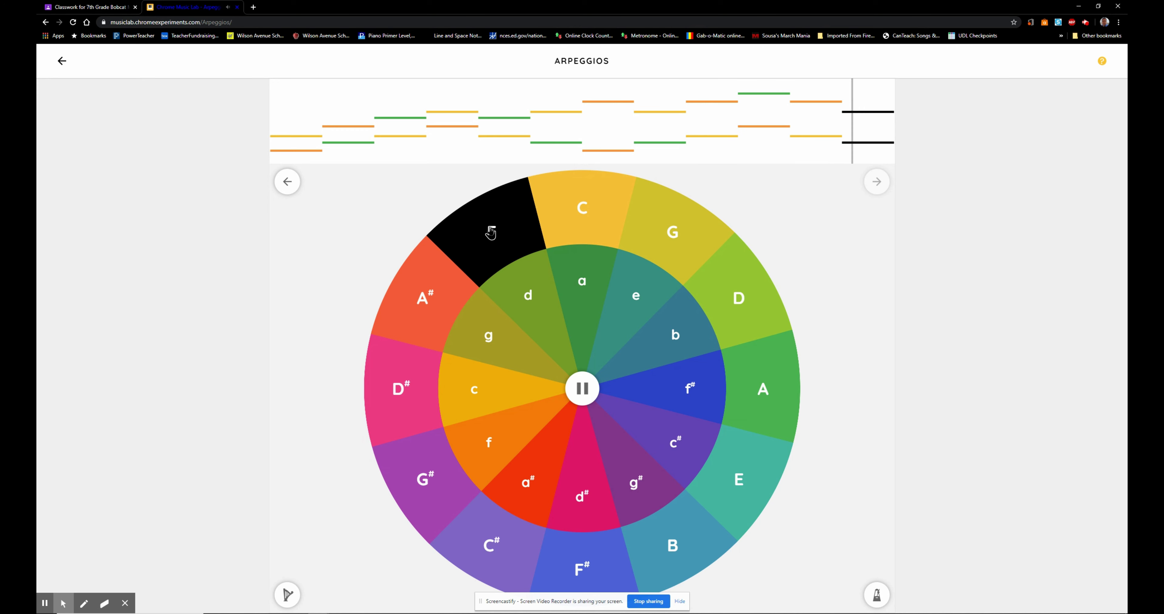
left_click(601, 222)
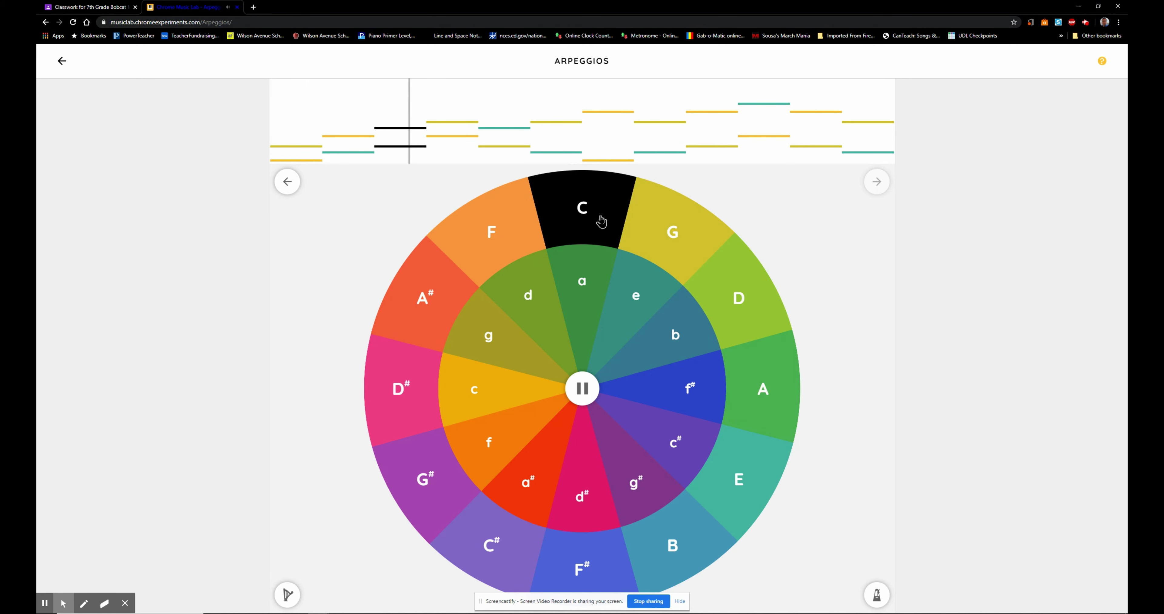
left_click(581, 388)
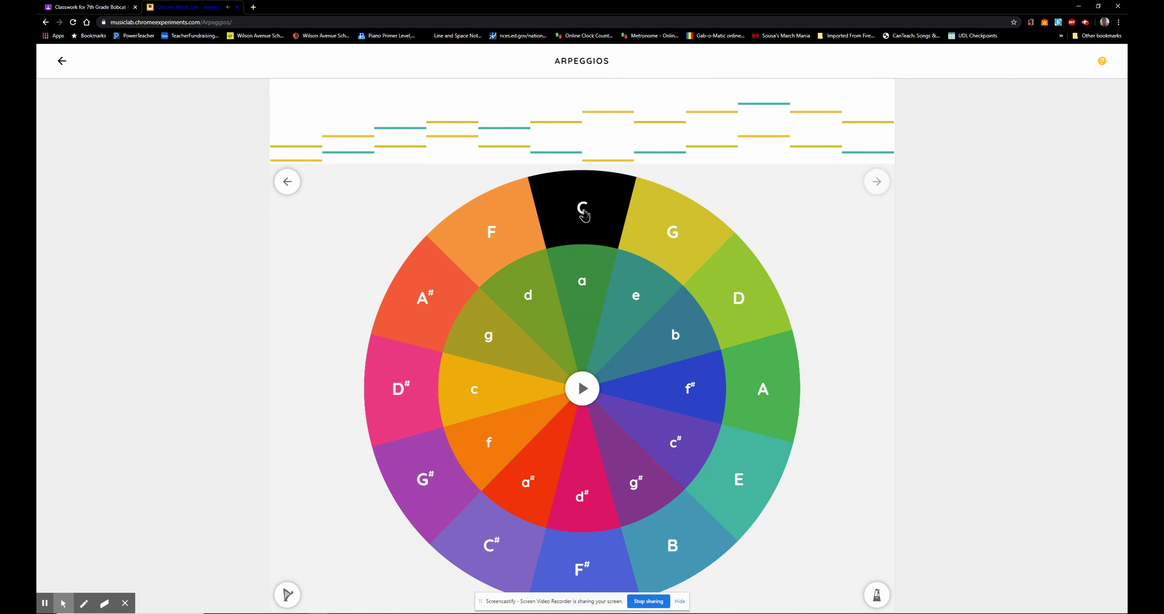
- Replay the C, G, F, C major chord progression from the start and stop playback on the final C
left_click(584, 383)
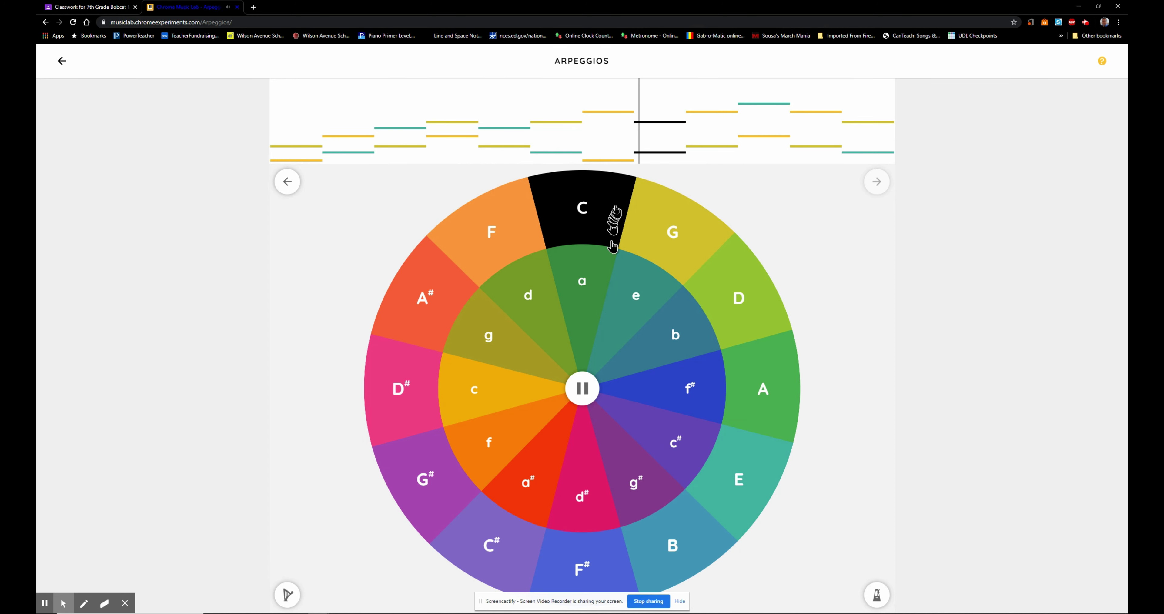
left_click(708, 233)
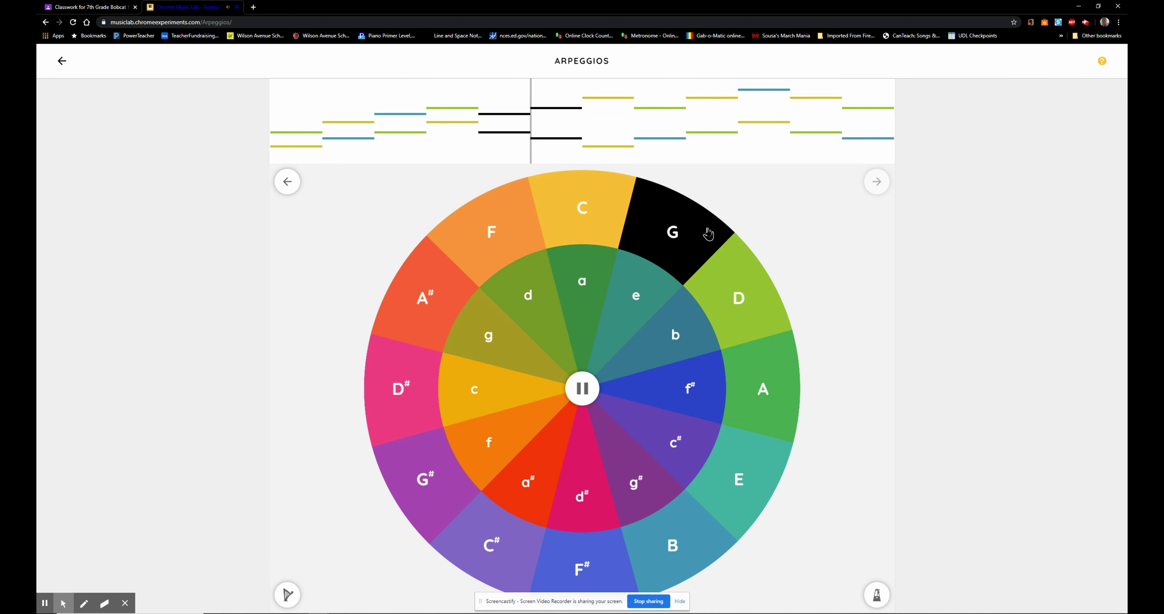
left_click(510, 231)
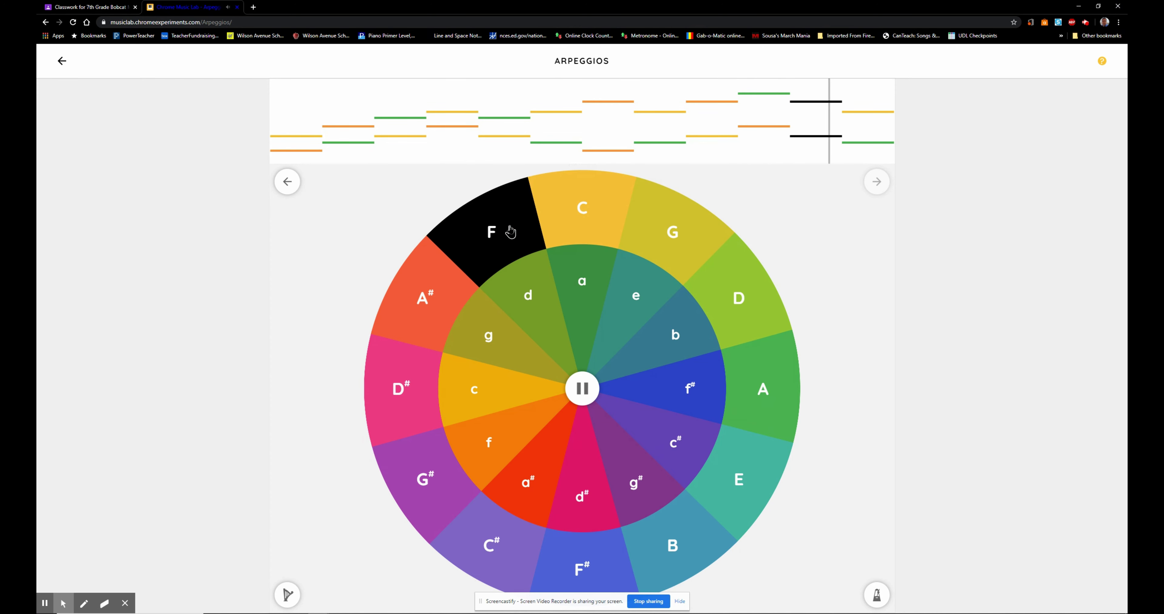
left_click(582, 213)
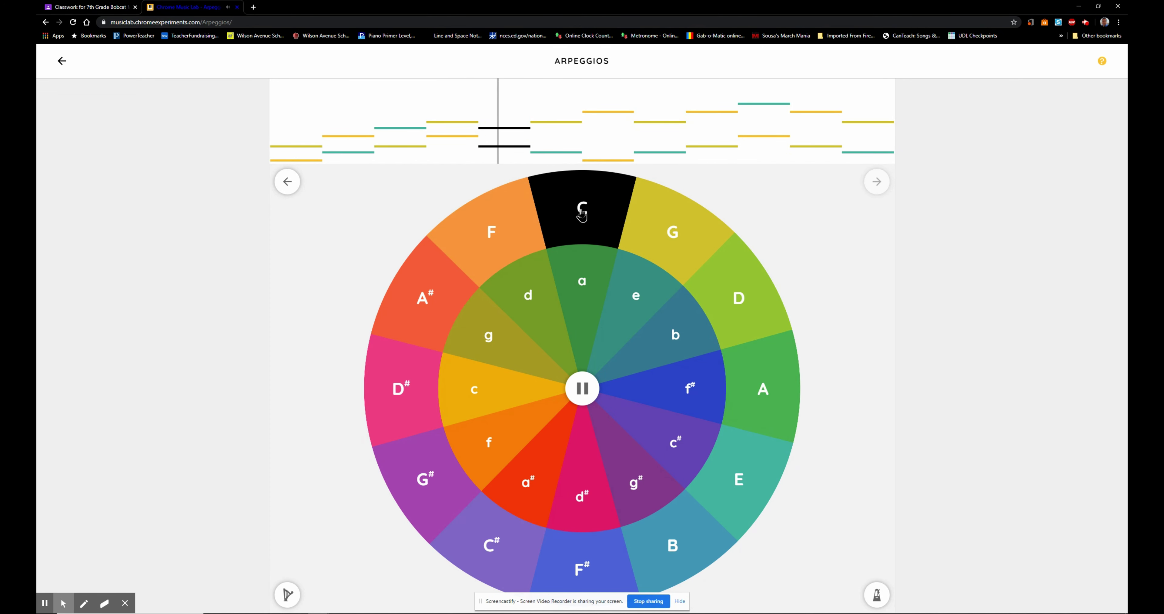
left_click(587, 391)
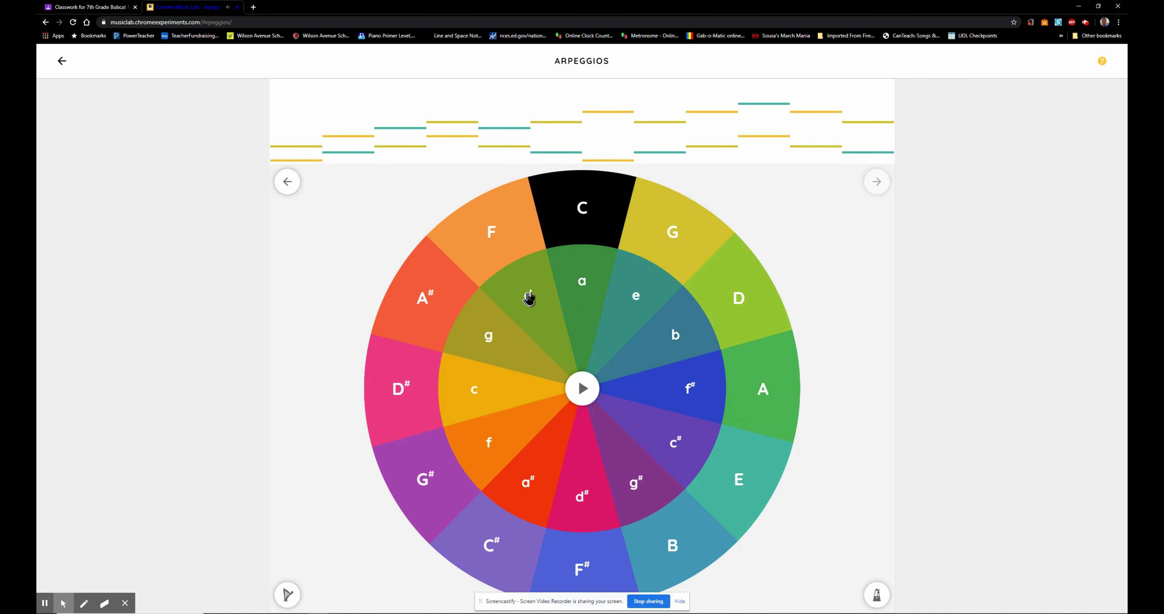
- Compare minor and major by alternating between the A minor and C major chords with playback stopped, ending on A minor
left_click(584, 291)
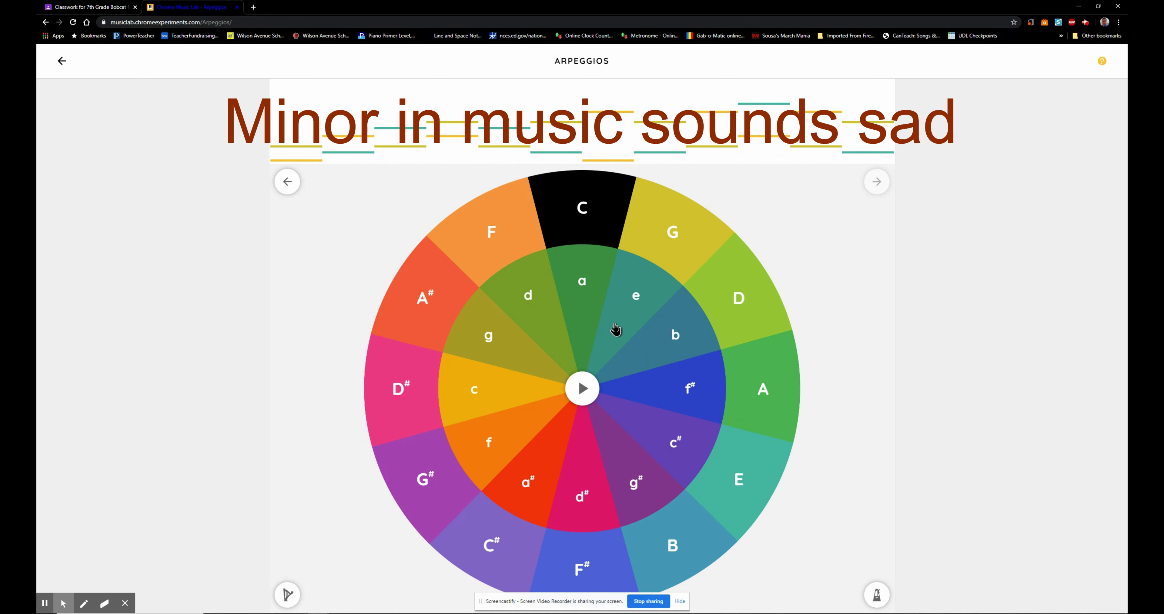
left_click(583, 301)
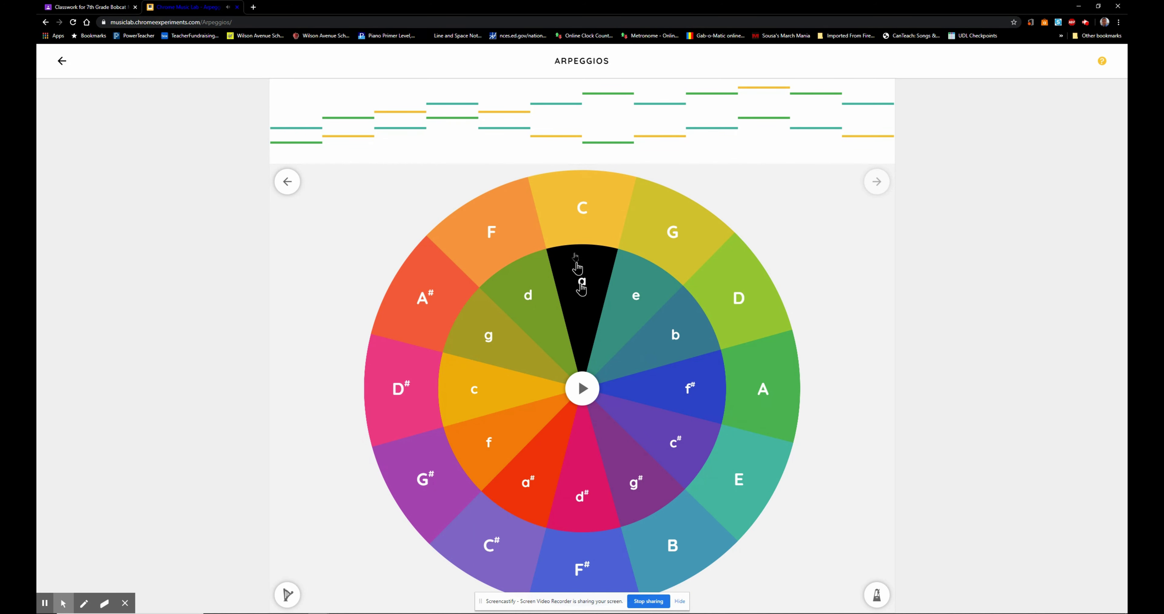
left_click(569, 216)
left_click(586, 287)
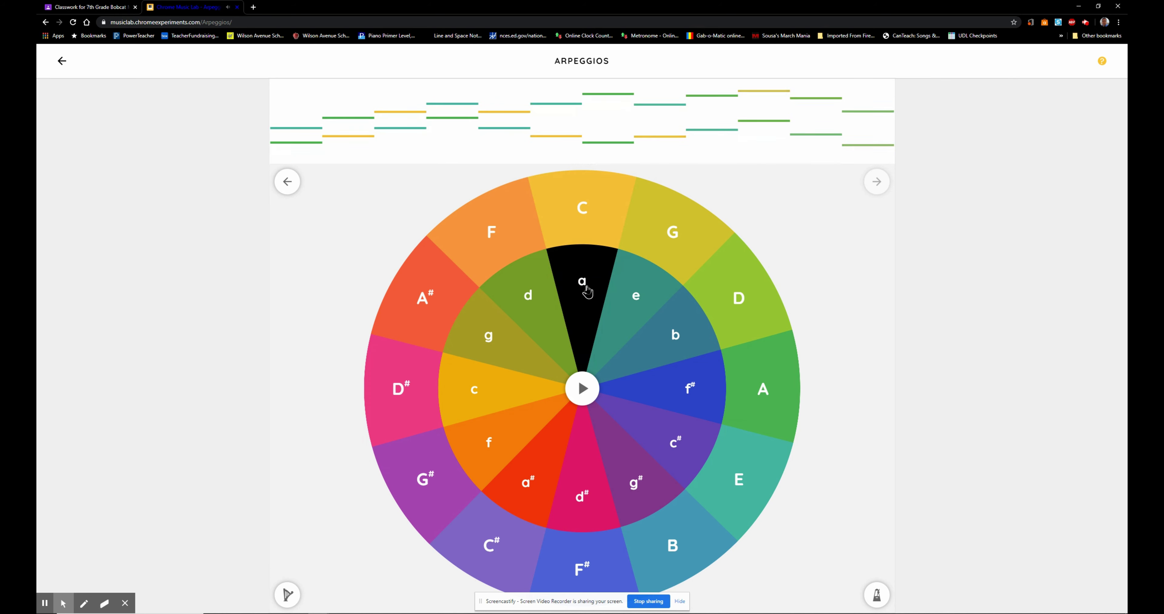
left_click(561, 218)
left_click(576, 298)
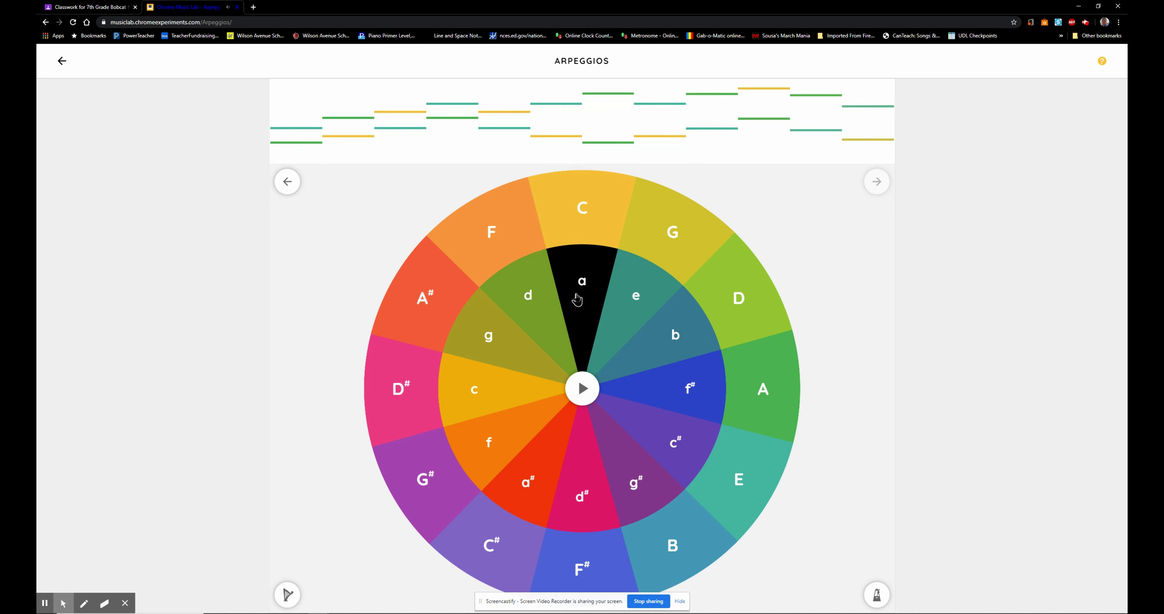
- Try chord changes around A minor by sounding E minor, D minor and F major, returning to A minor after each
left_click(621, 301)
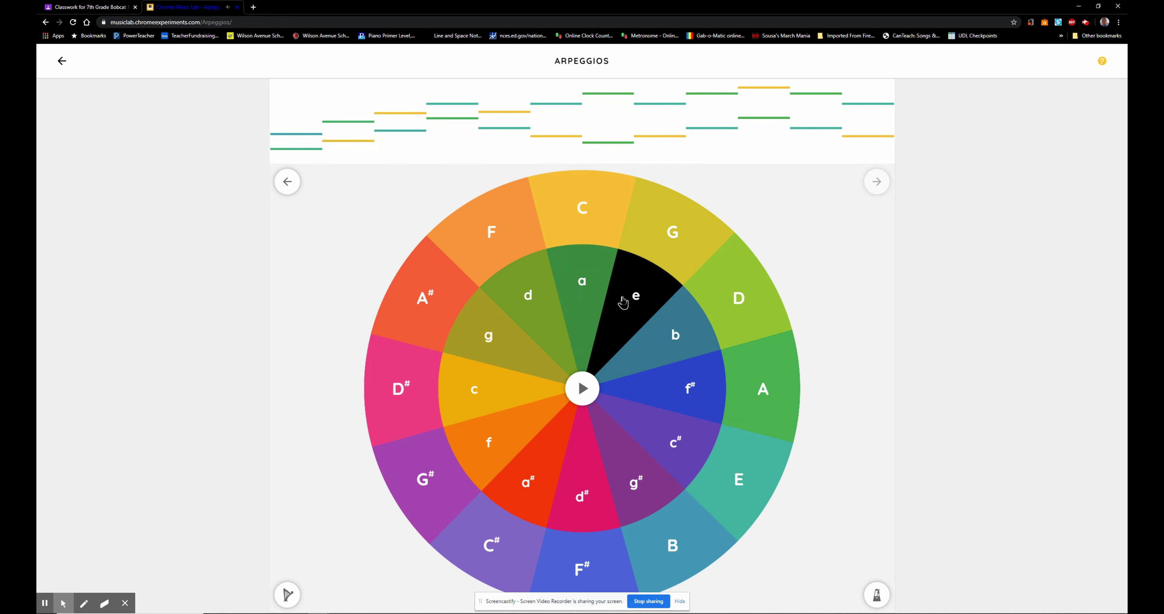
left_click(582, 285)
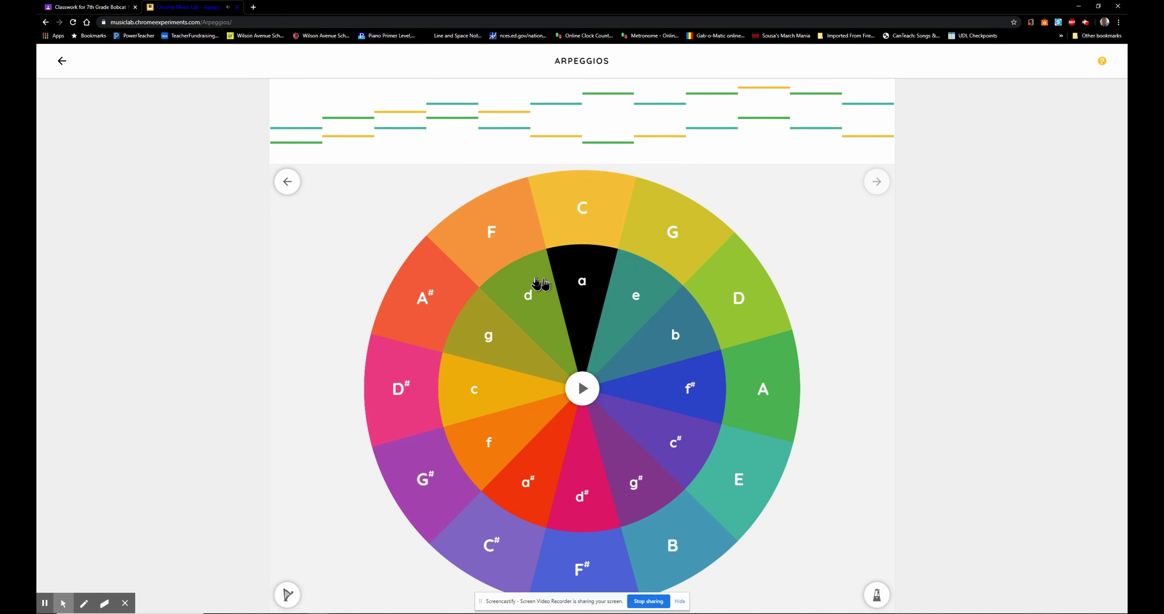
left_click(533, 288)
left_click(580, 282)
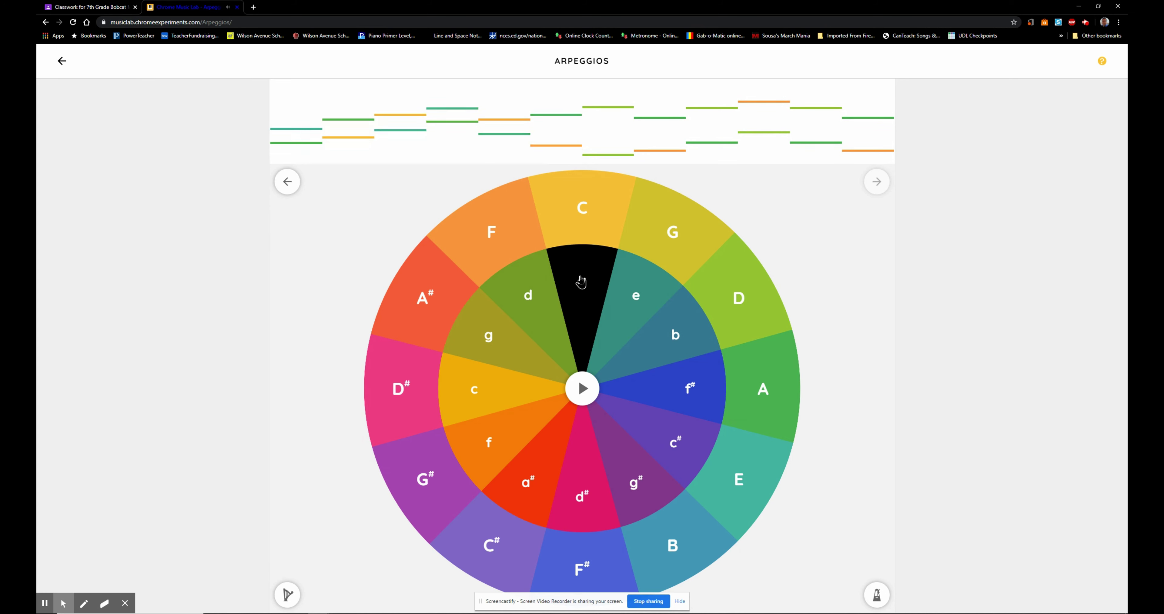
left_click(535, 246)
left_click(582, 285)
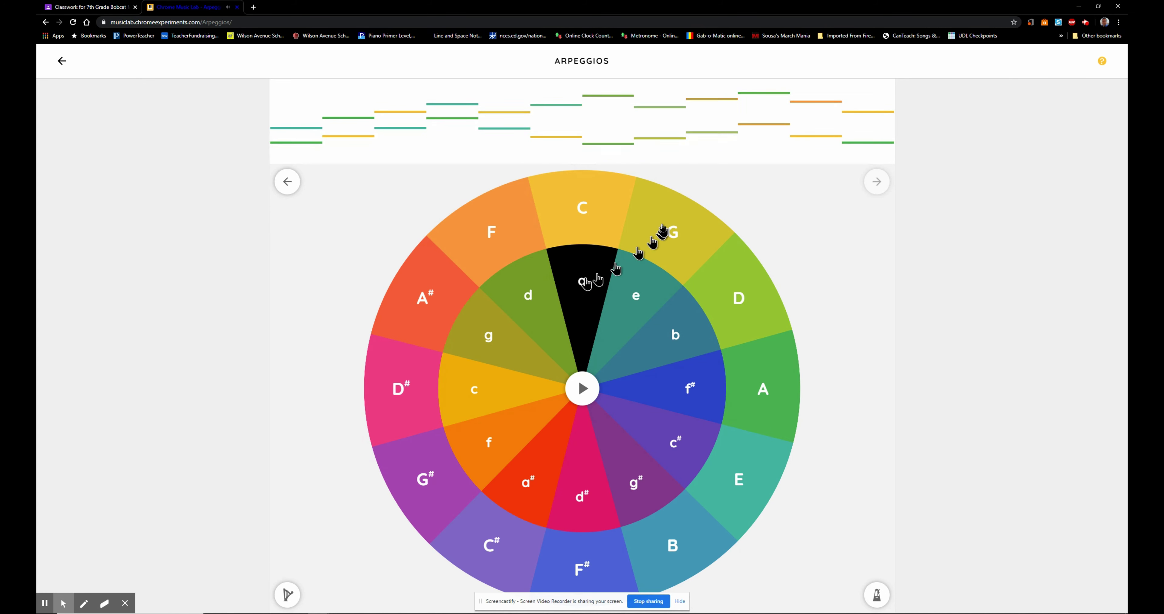
- Sound the G major, E minor, C major and A minor chords in turn to mix major with minor
left_click(662, 230)
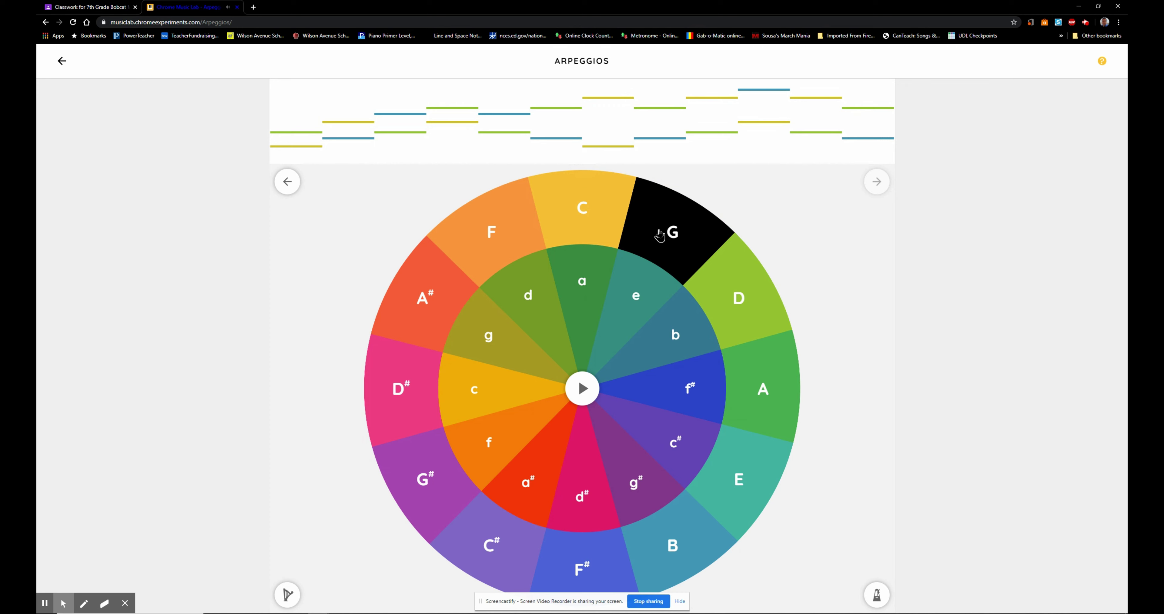
left_click(621, 296)
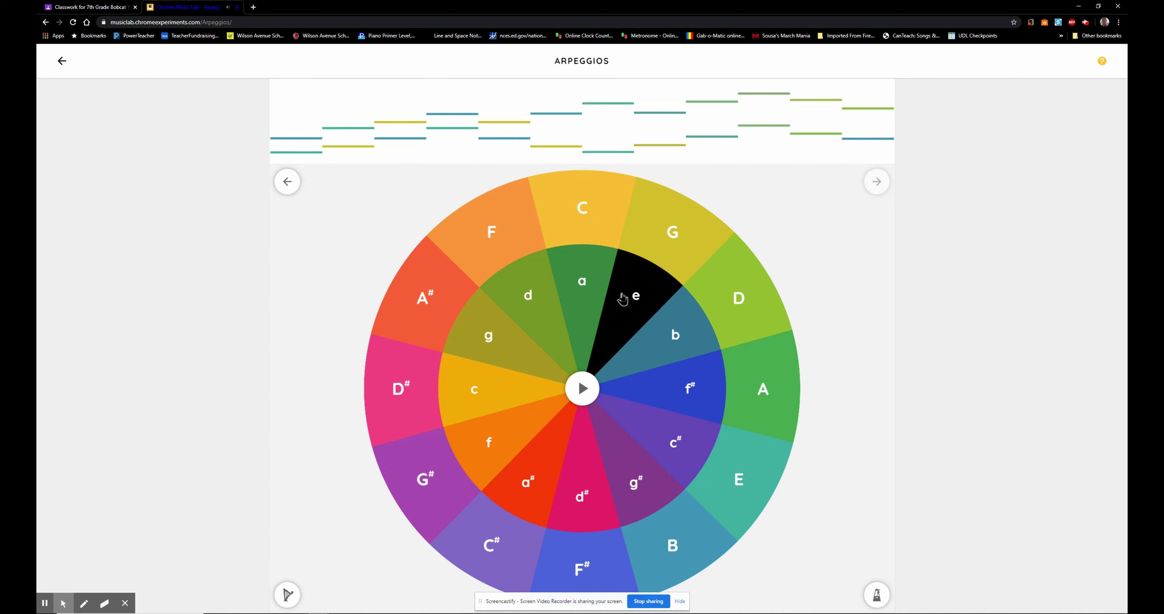
left_click(588, 231)
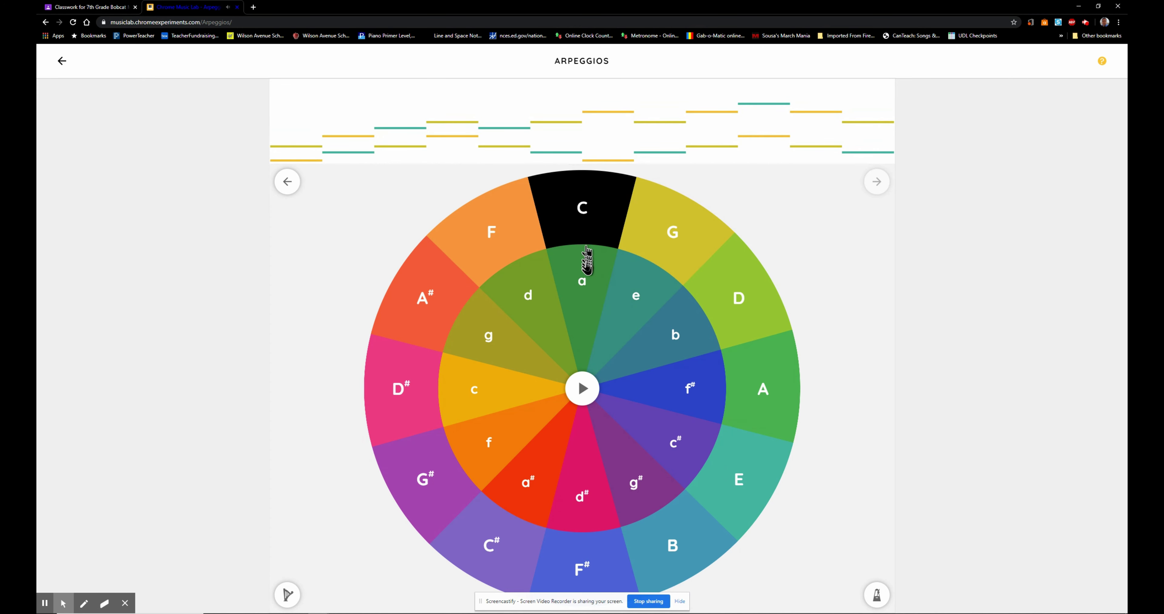
left_click(585, 270)
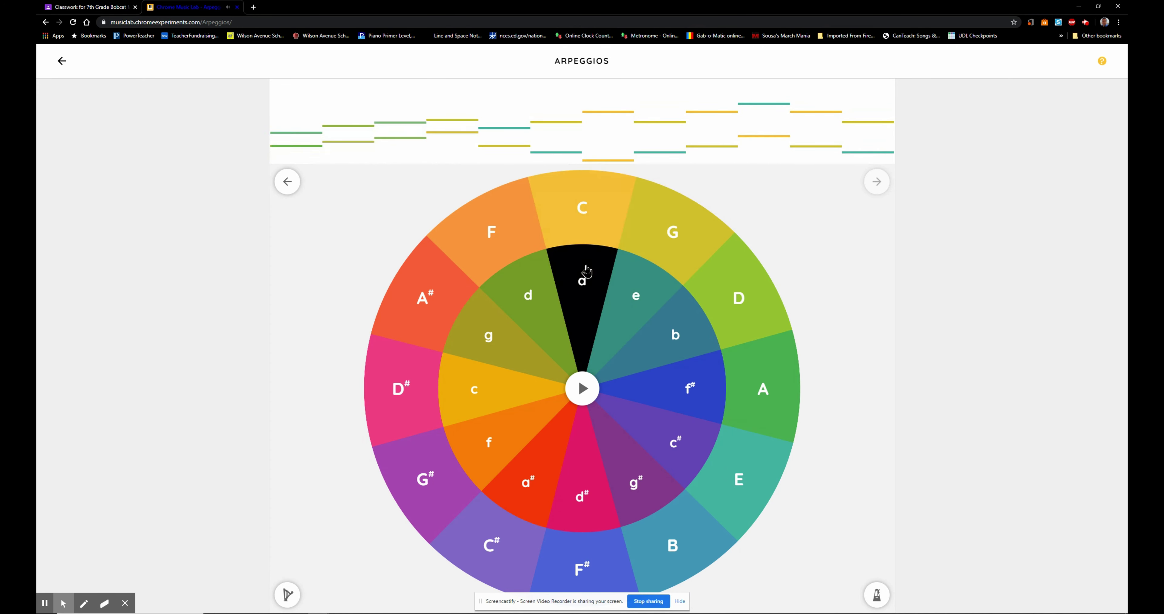
- Sound another major and minor mix: G major, D minor, F major and A minor
left_click(651, 224)
left_click(520, 296)
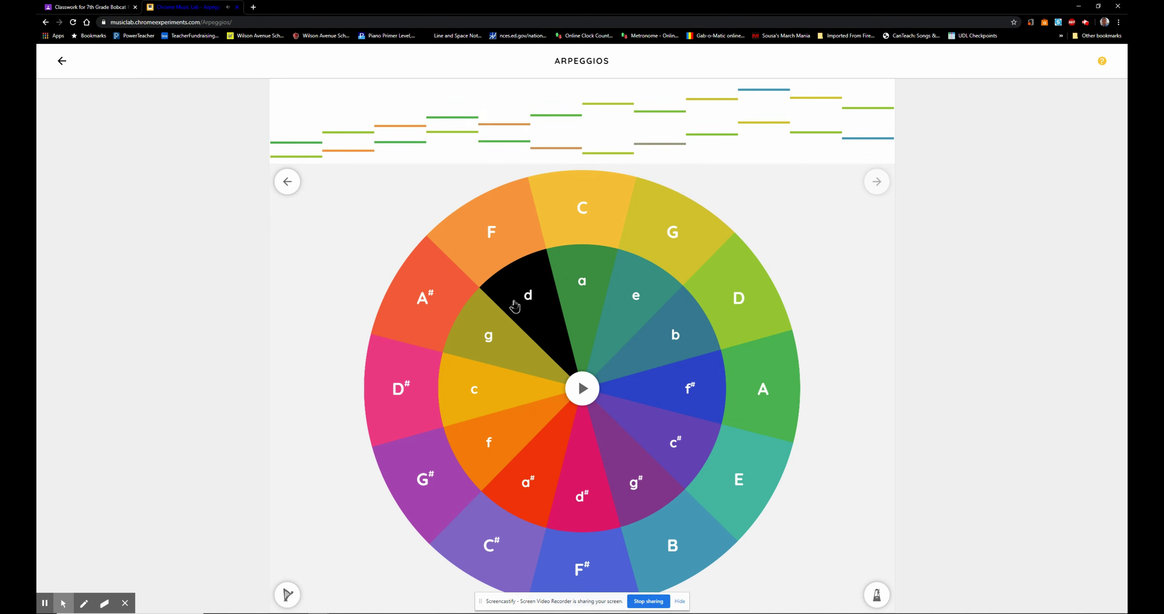
left_click(521, 240)
left_click(596, 274)
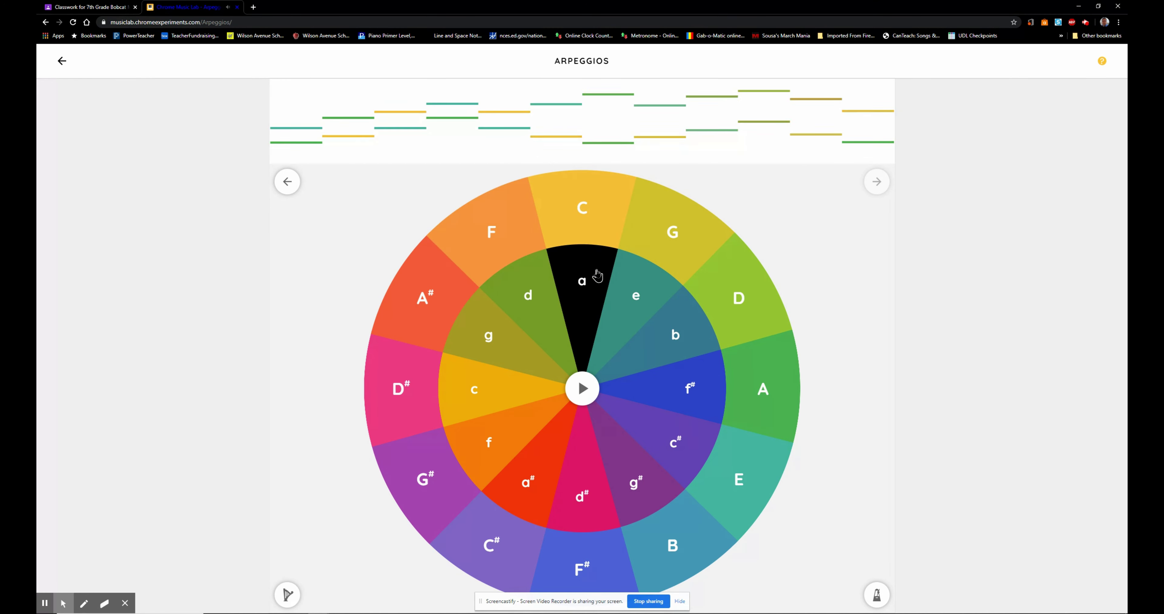
- Switch back and forth twice between C major and its neighbouring A minor chord
left_click(596, 227)
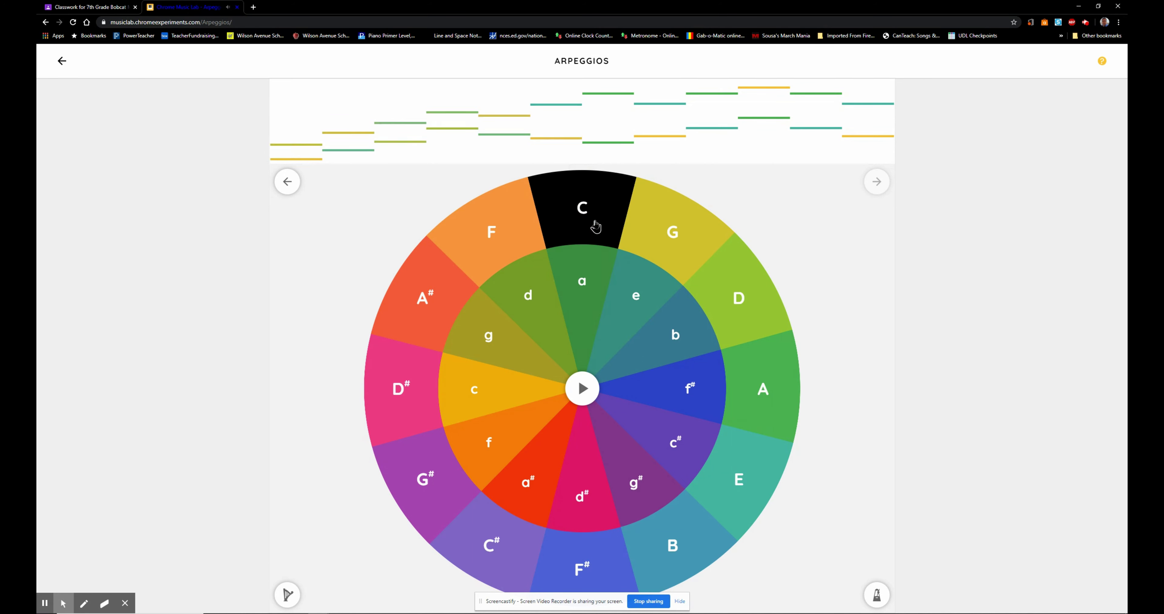
left_click(593, 276)
left_click(566, 211)
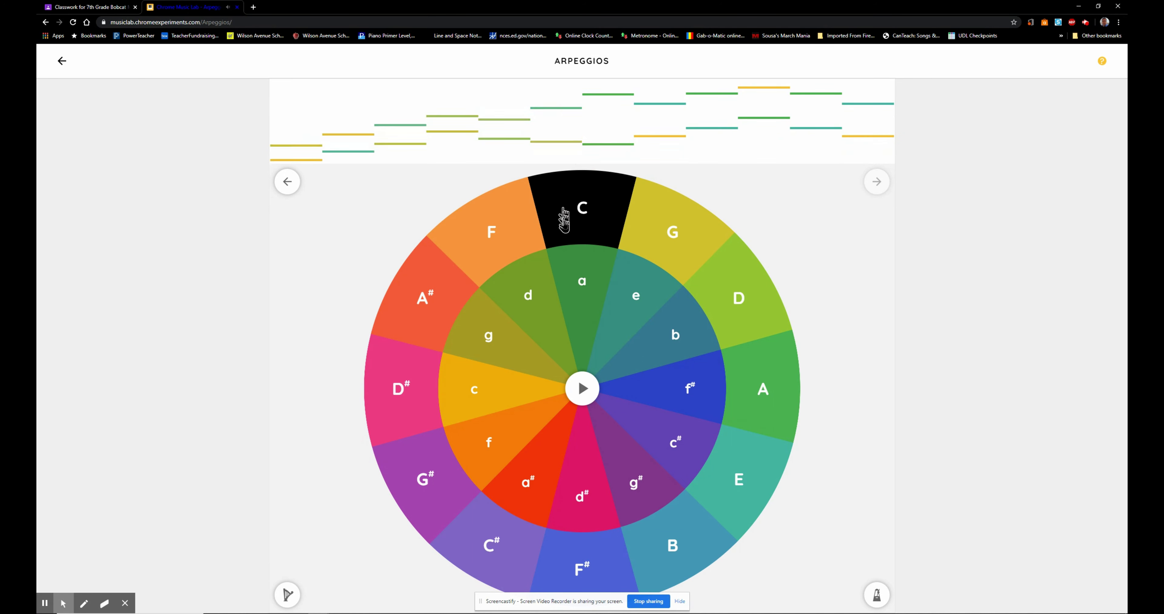
left_click(576, 274)
- Sound the neighbouring major chords G, D and G, and return to C major
left_click(664, 235)
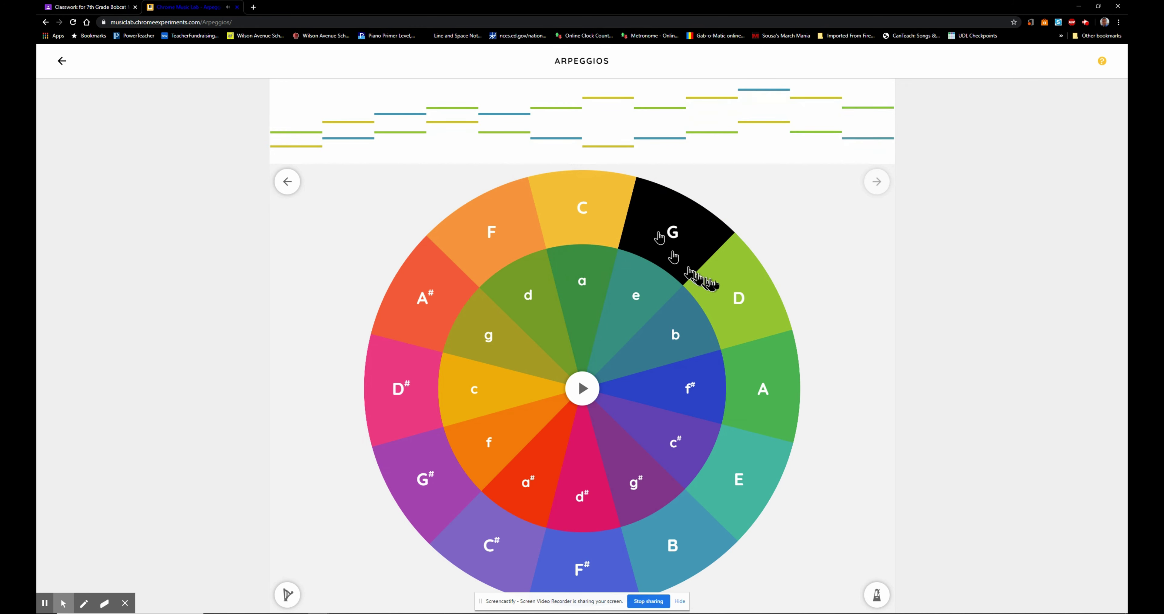
left_click(739, 293)
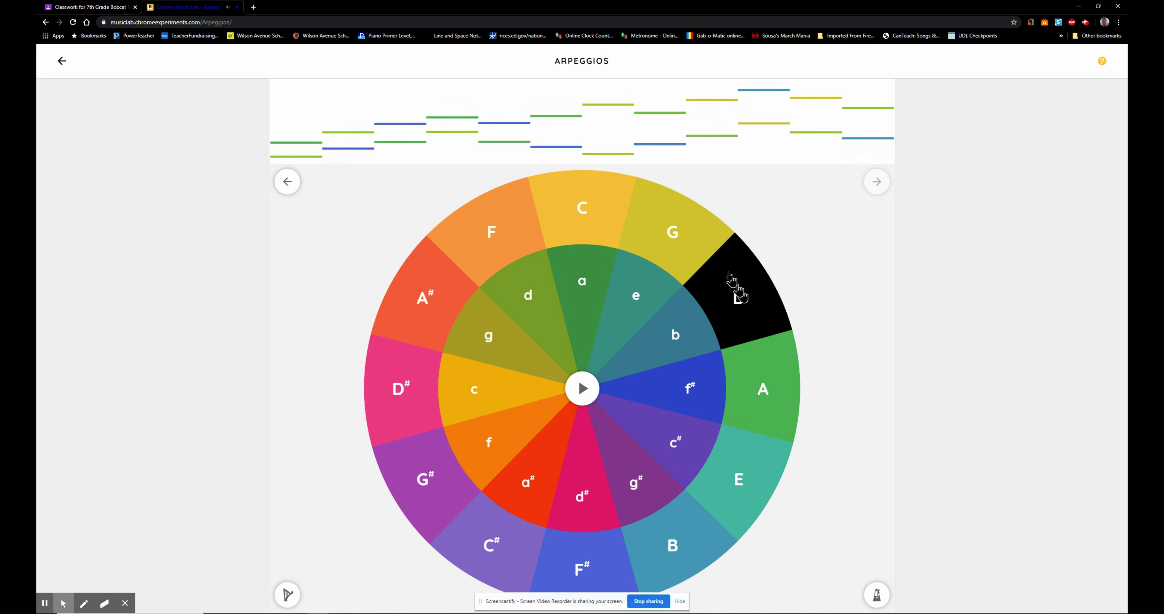
left_click(646, 233)
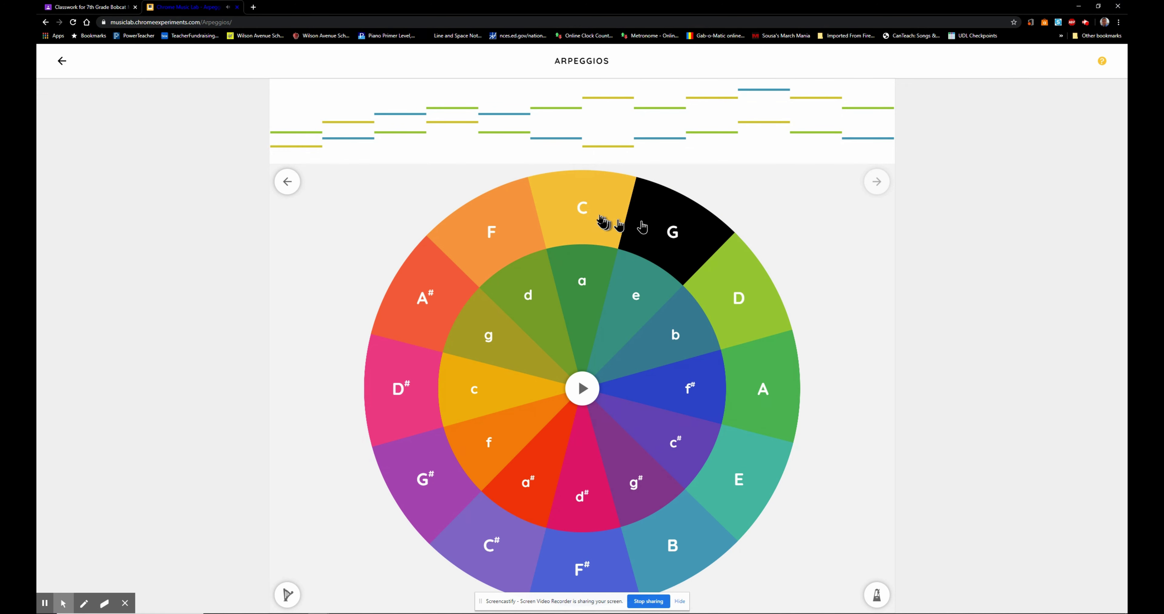
left_click(587, 215)
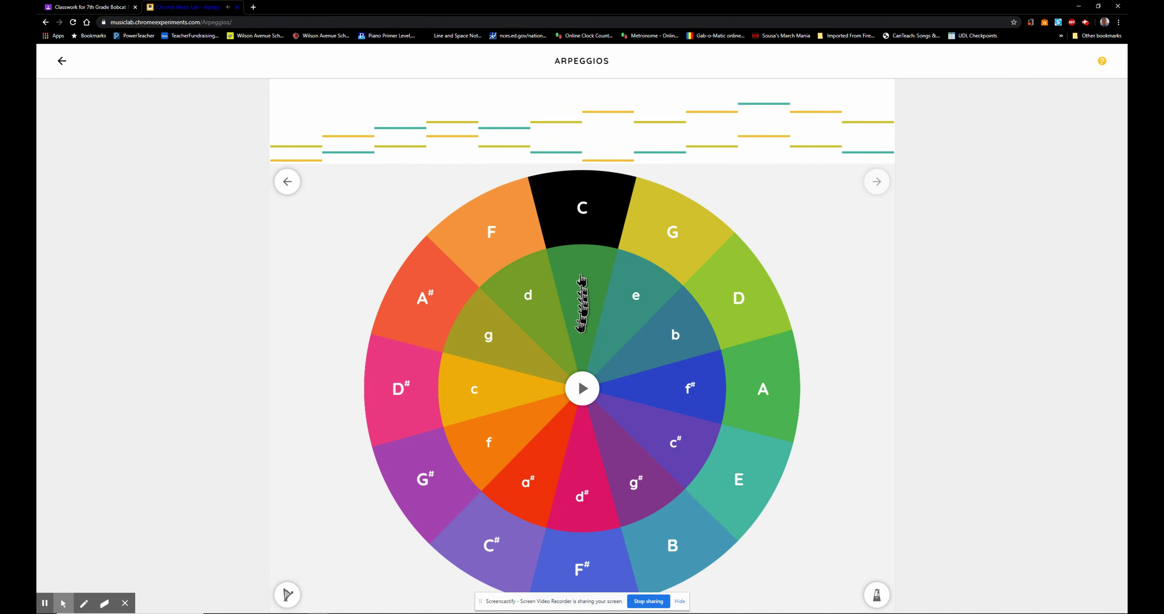
- Start the arpeggio on C major and move through the neighbouring major chords G and F, returning to C
left_click(582, 387)
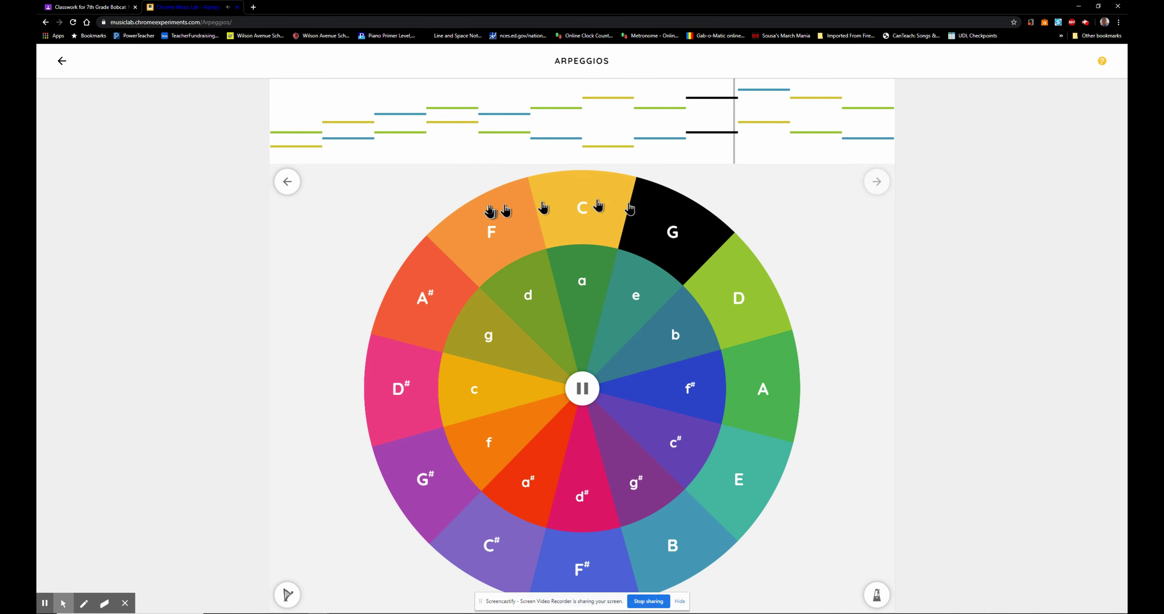
left_click(494, 226)
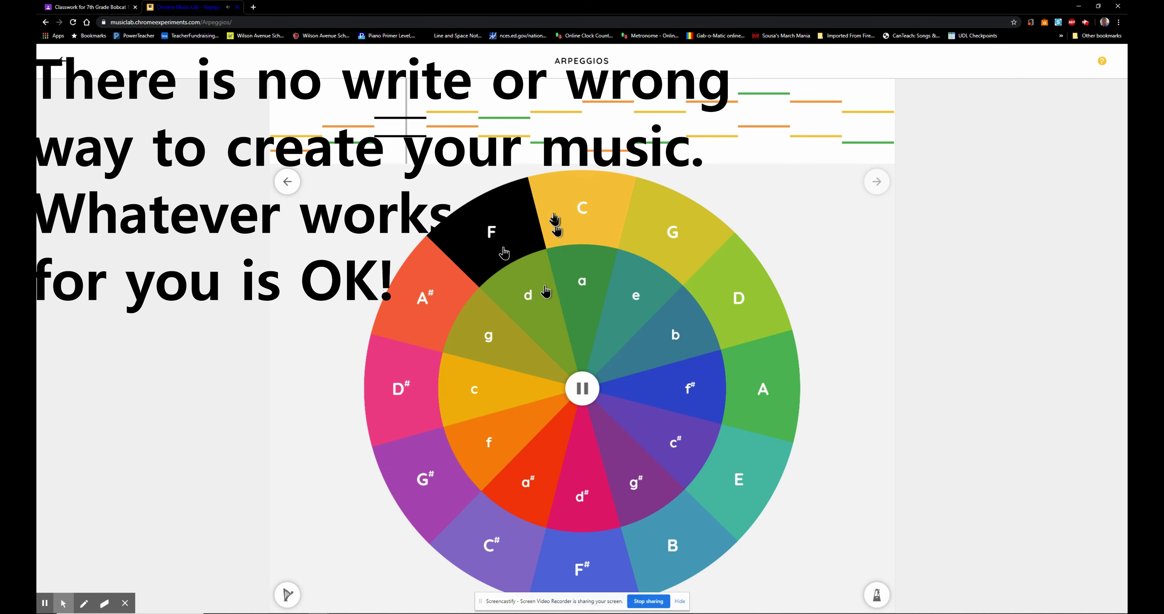
left_click(586, 214)
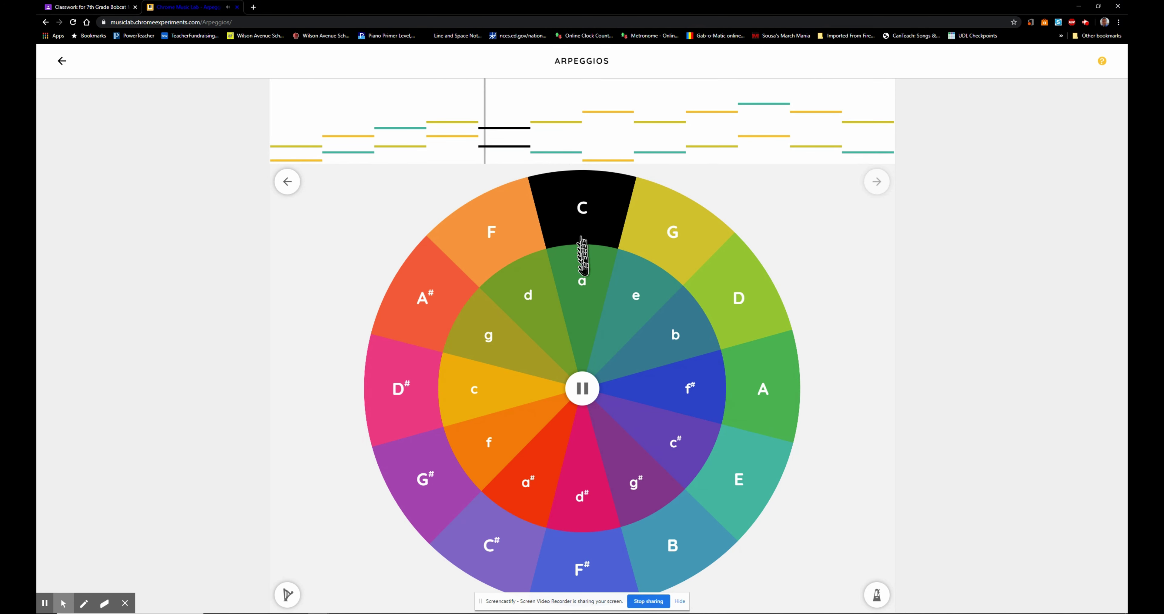
- Alternate A minor with C major, return to A minor, and continue the progression to G major
left_click(583, 286)
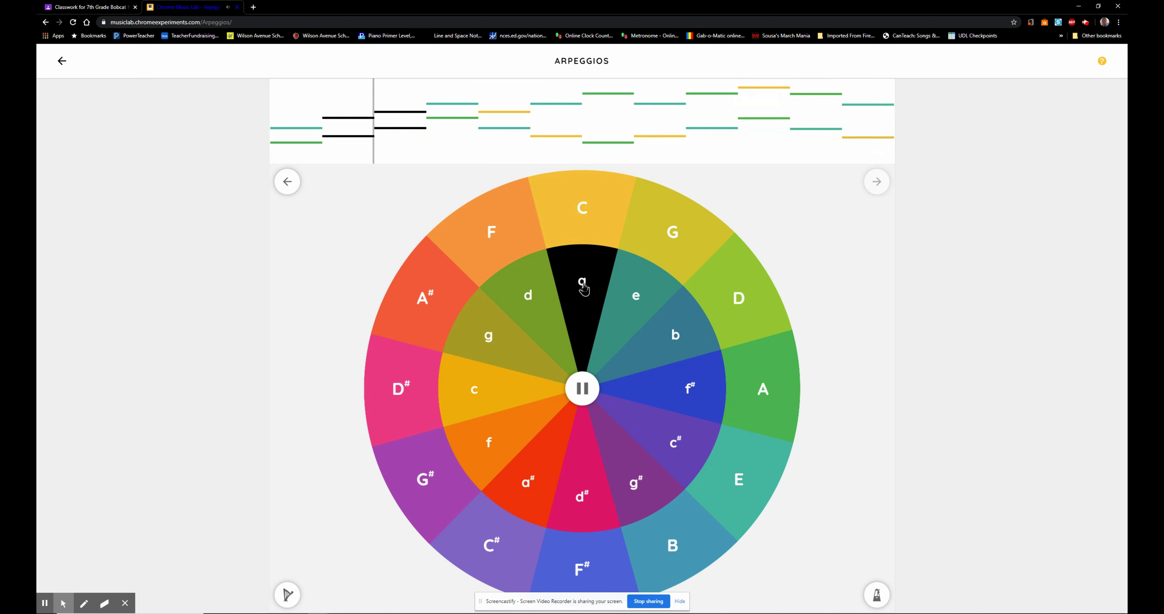
left_click(560, 228)
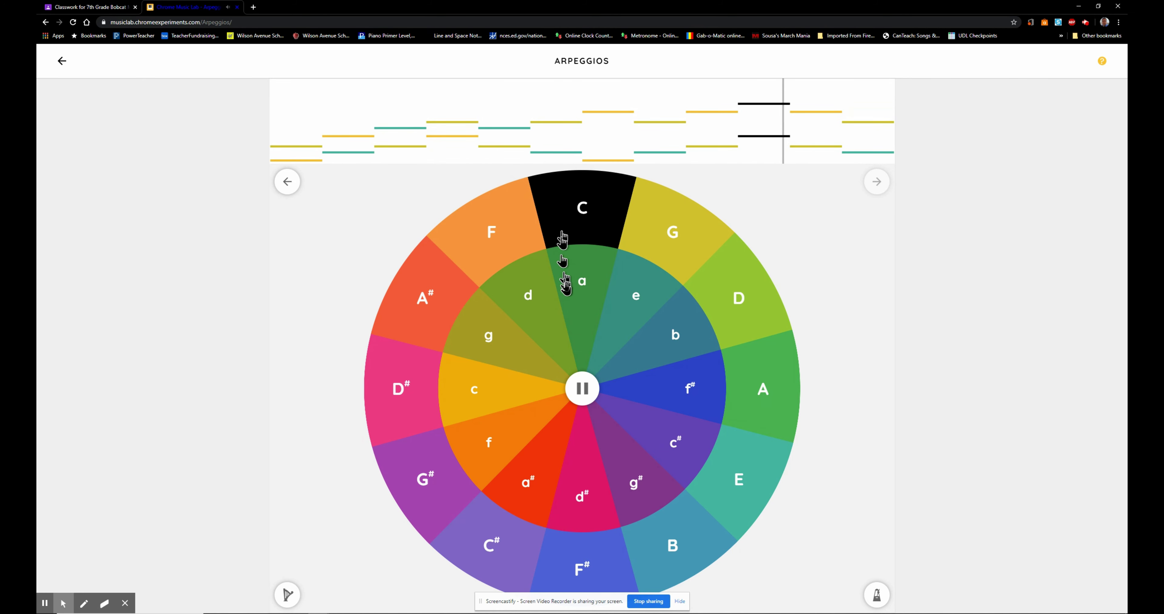
left_click(576, 293)
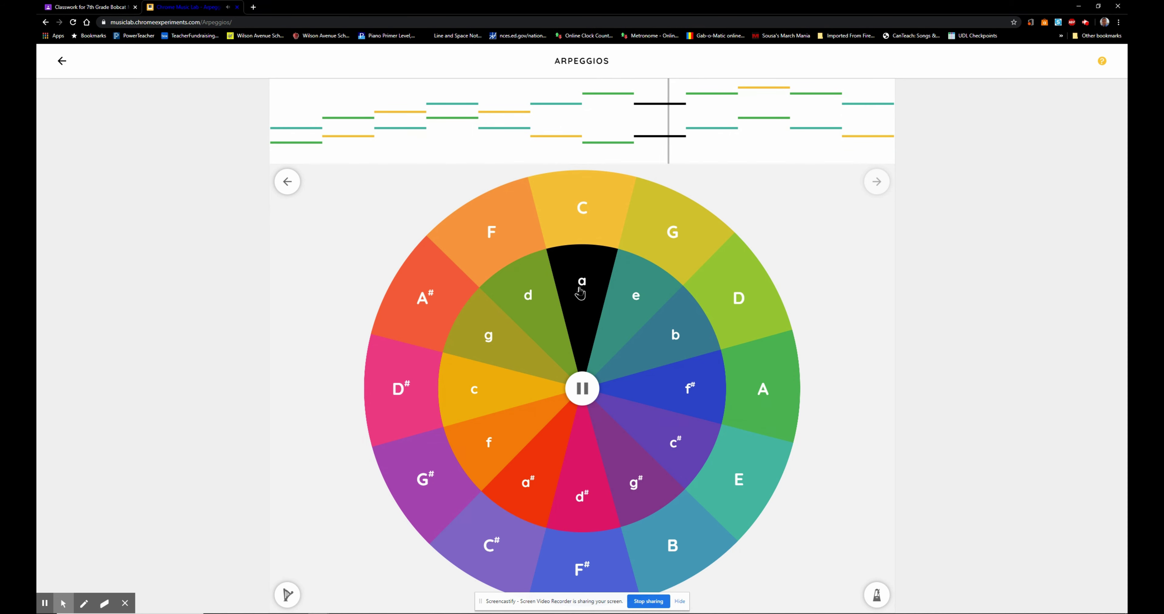
left_click(655, 243)
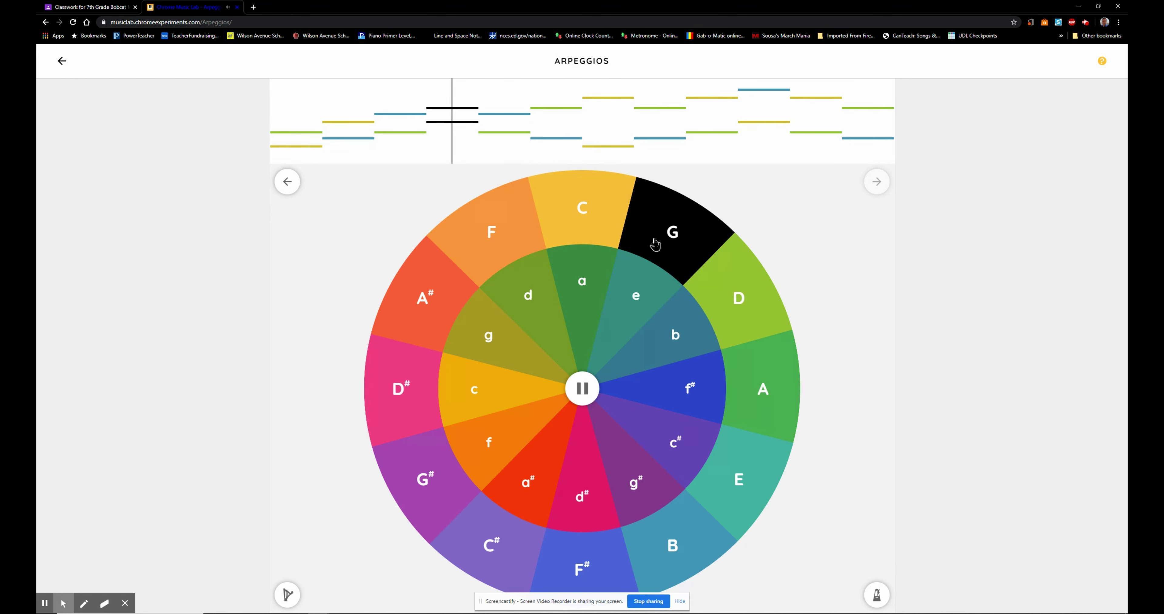
- Play C, G and F major in turn, stop the playback, and reselect C major
left_click(613, 210)
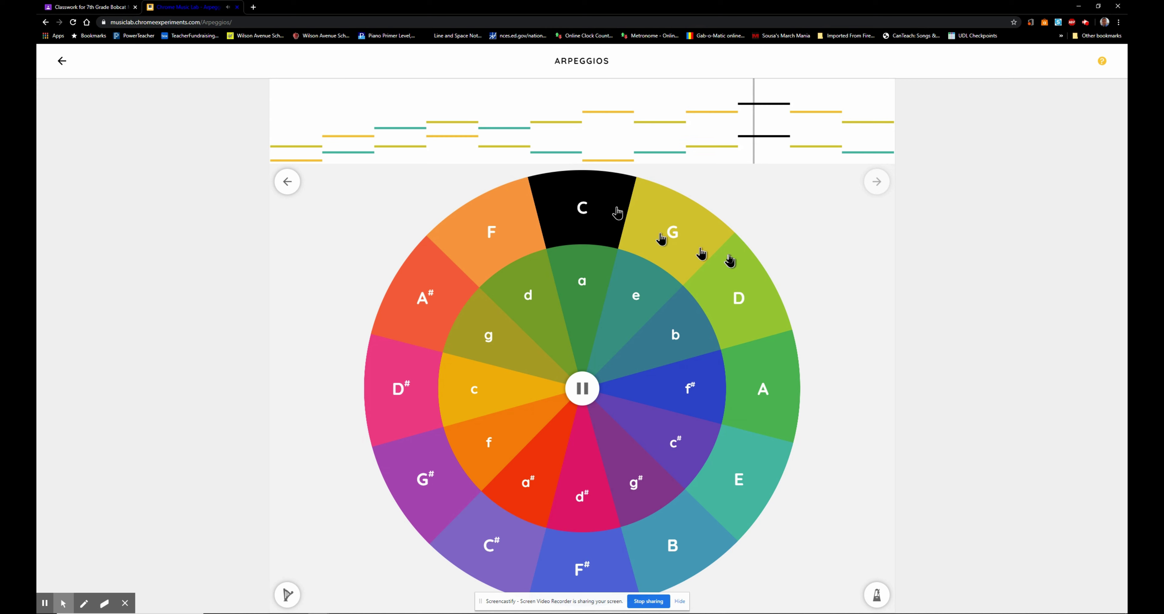
left_click(673, 233)
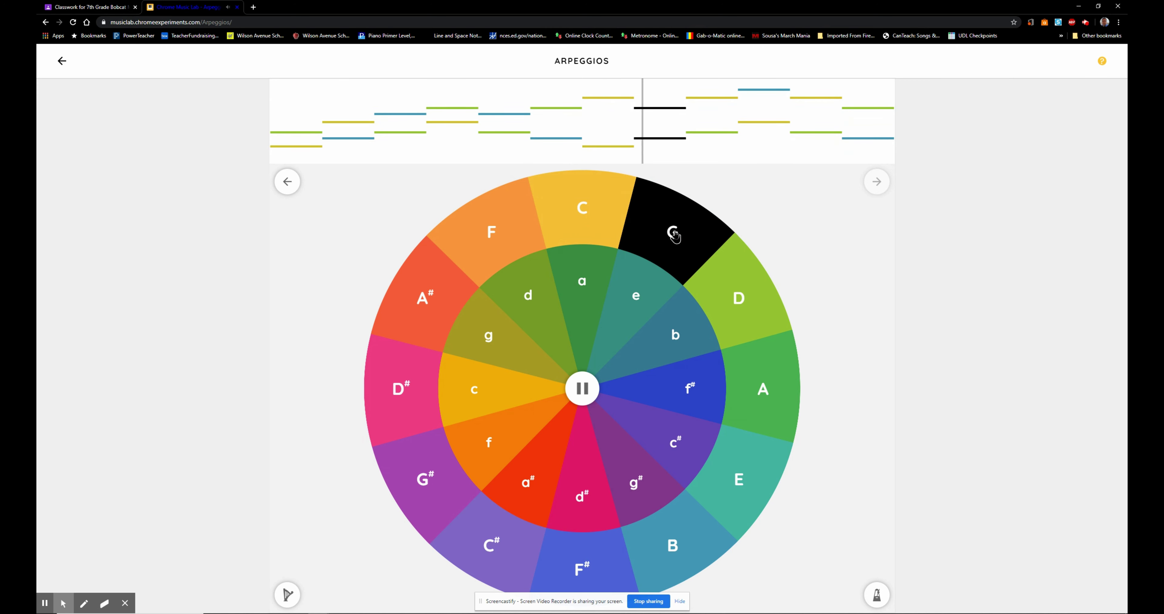
left_click(530, 232)
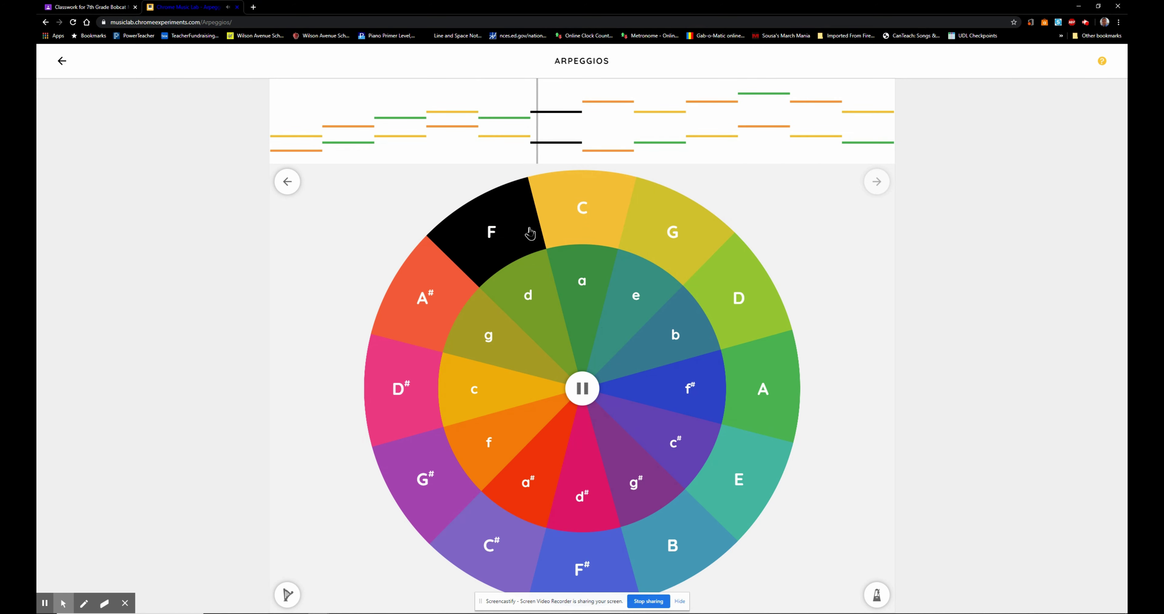
left_click(585, 396)
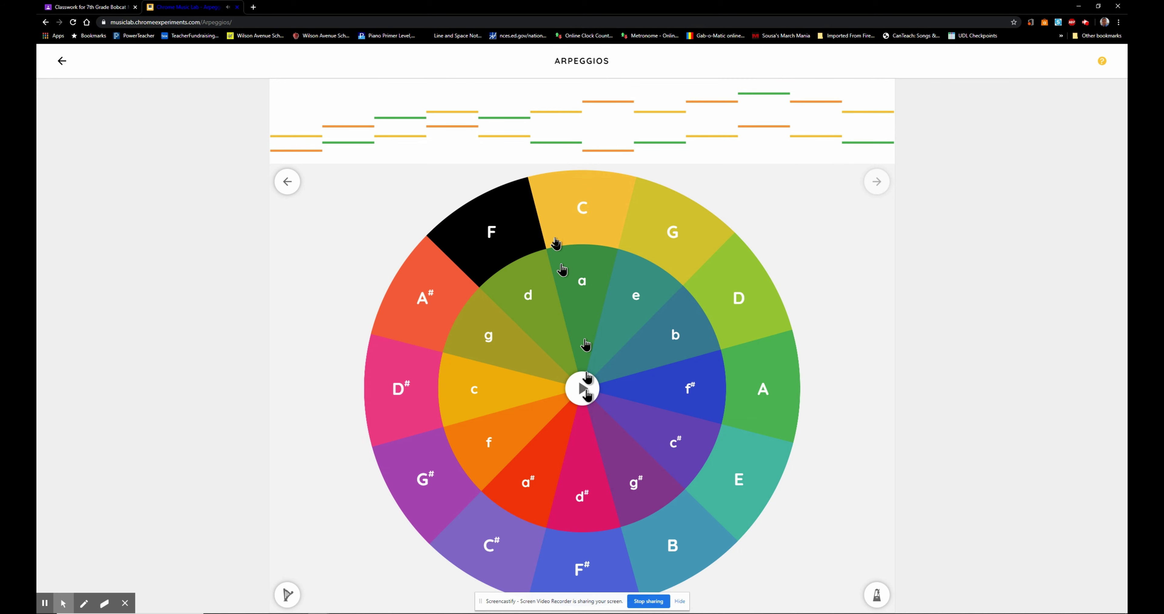
left_click(565, 219)
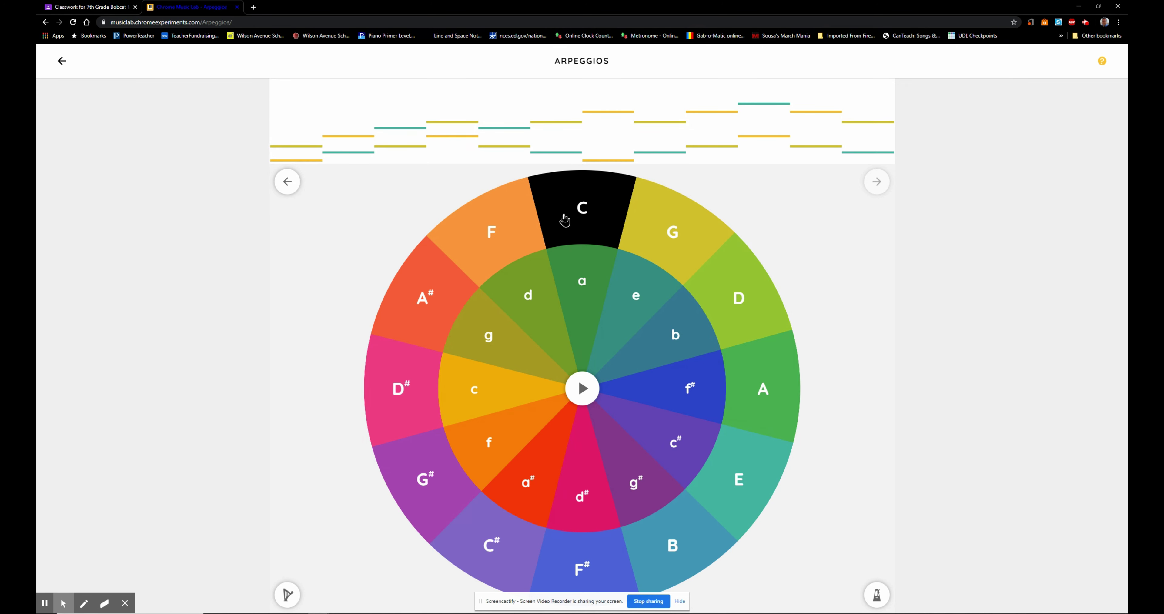
- Switch to Google Classroom, expand the Videos to Help with Song Creation material to review its videos, and return to Chrome Music Lab
left_click(93, 8)
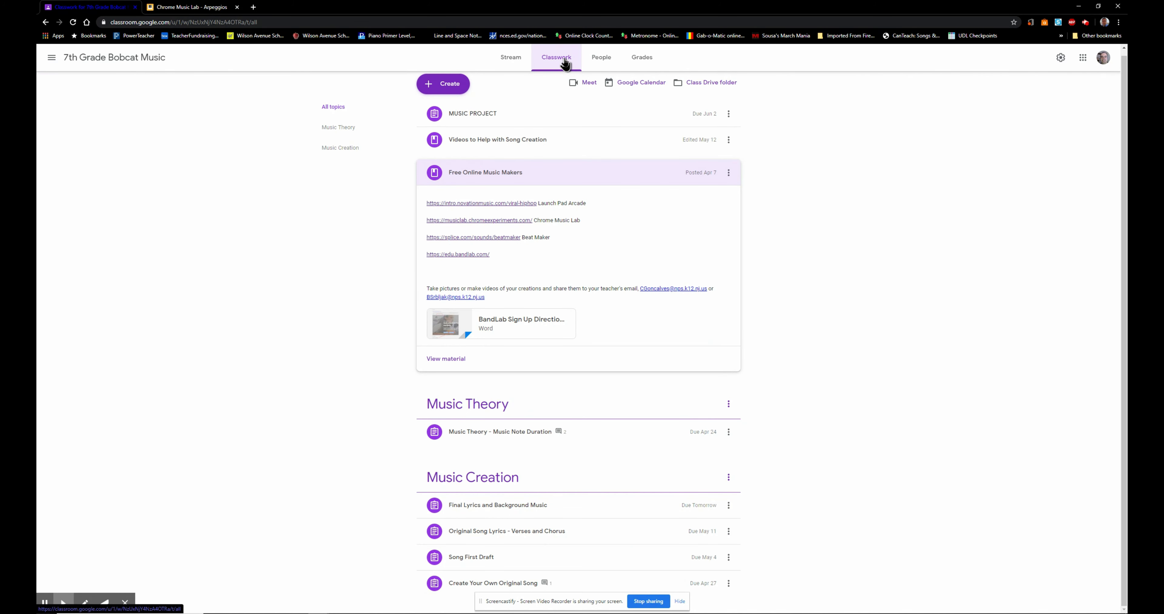
left_click(491, 145)
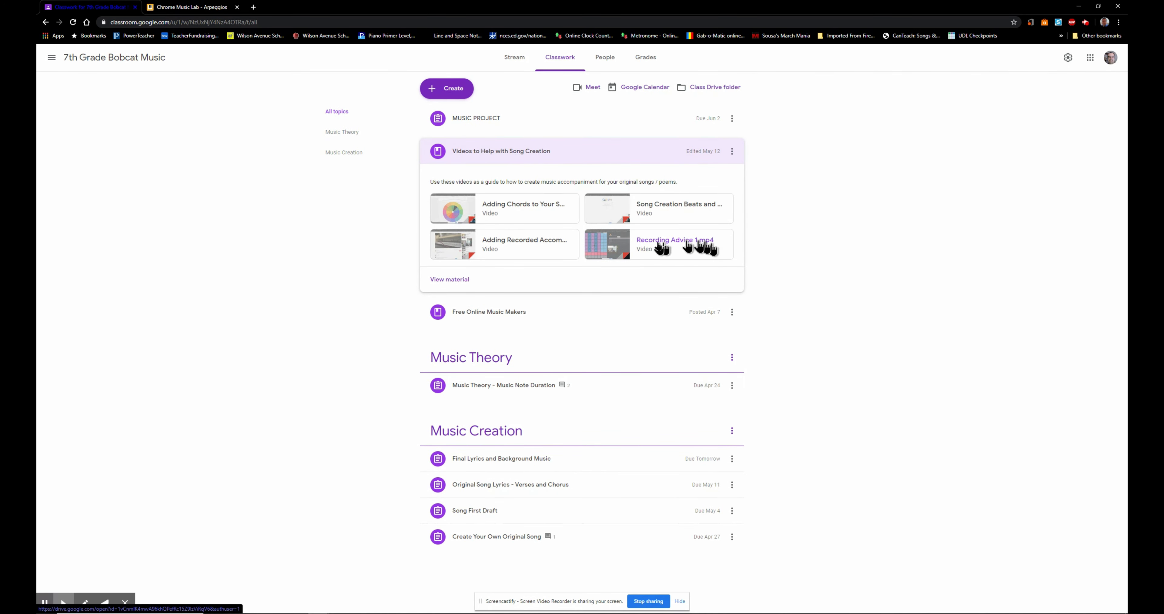
left_click(198, 8)
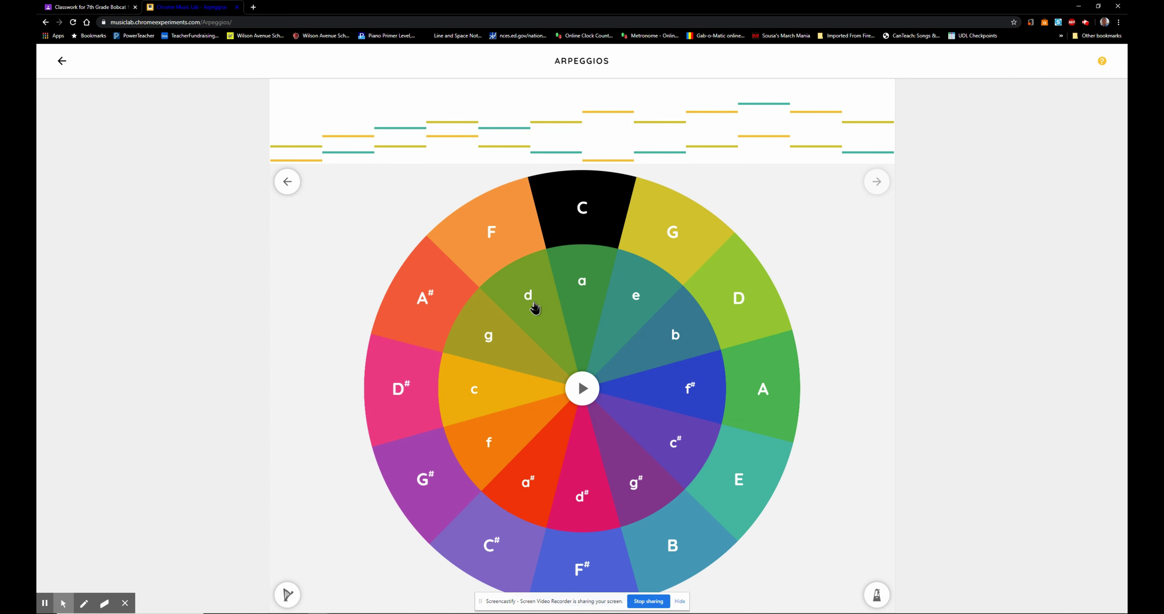
- Restart the arpeggio on C major and play G major, F major and C major as the opening of the background music
left_click(585, 390)
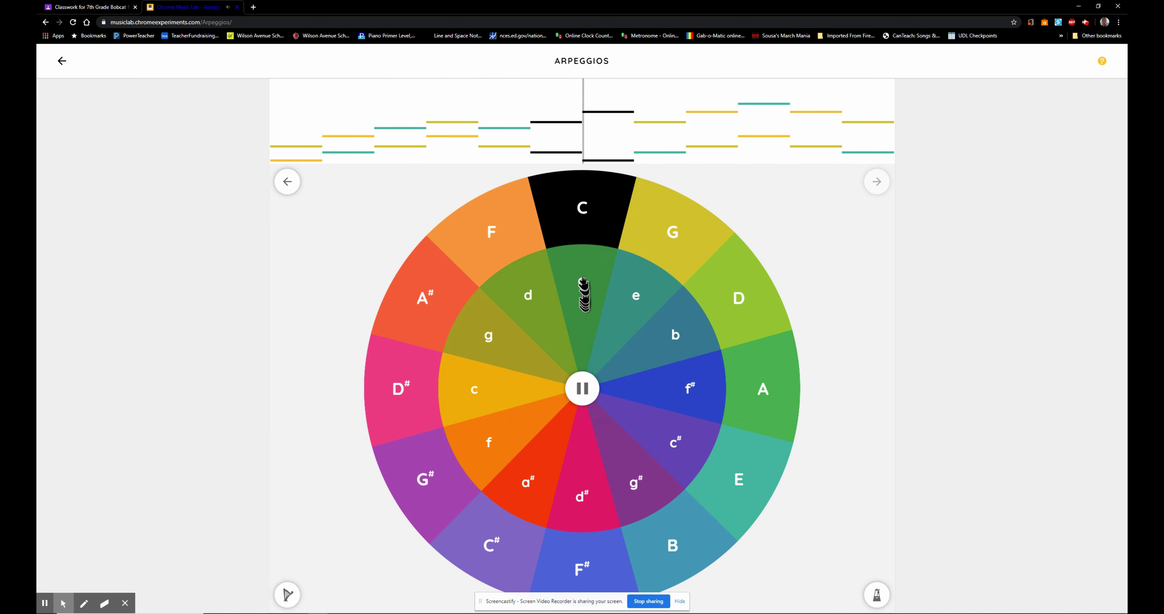
left_click(677, 231)
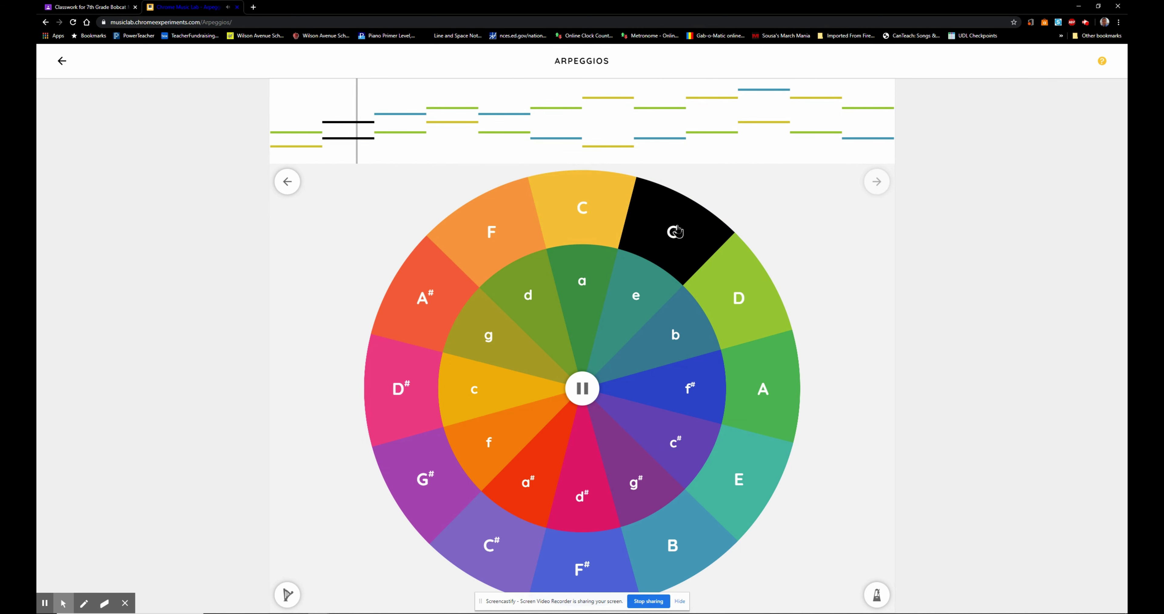
left_click(491, 239)
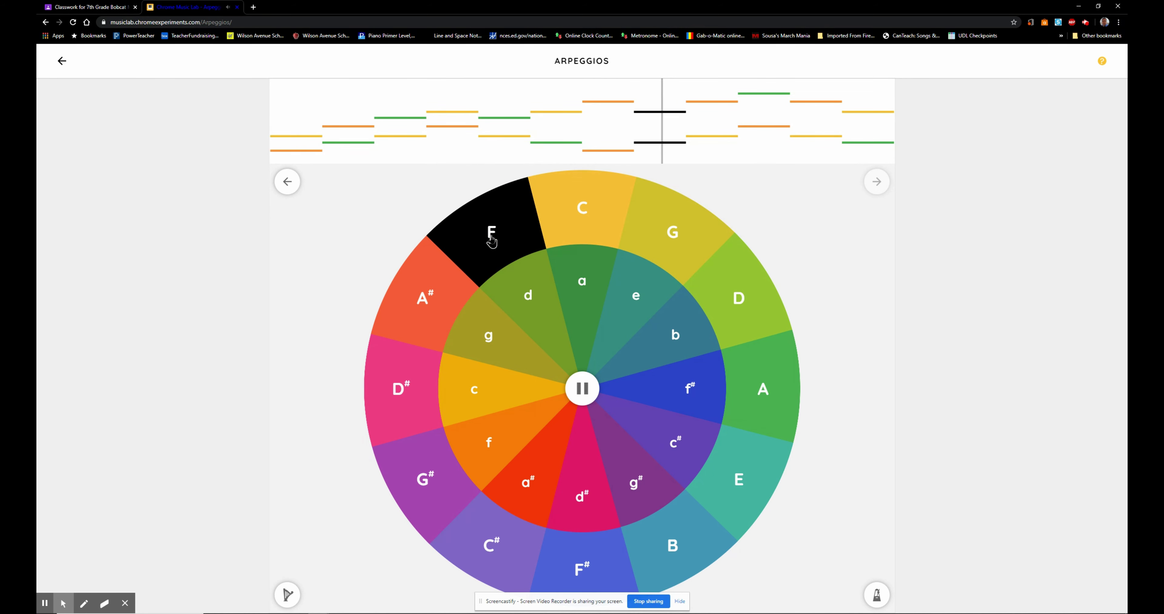
left_click(573, 220)
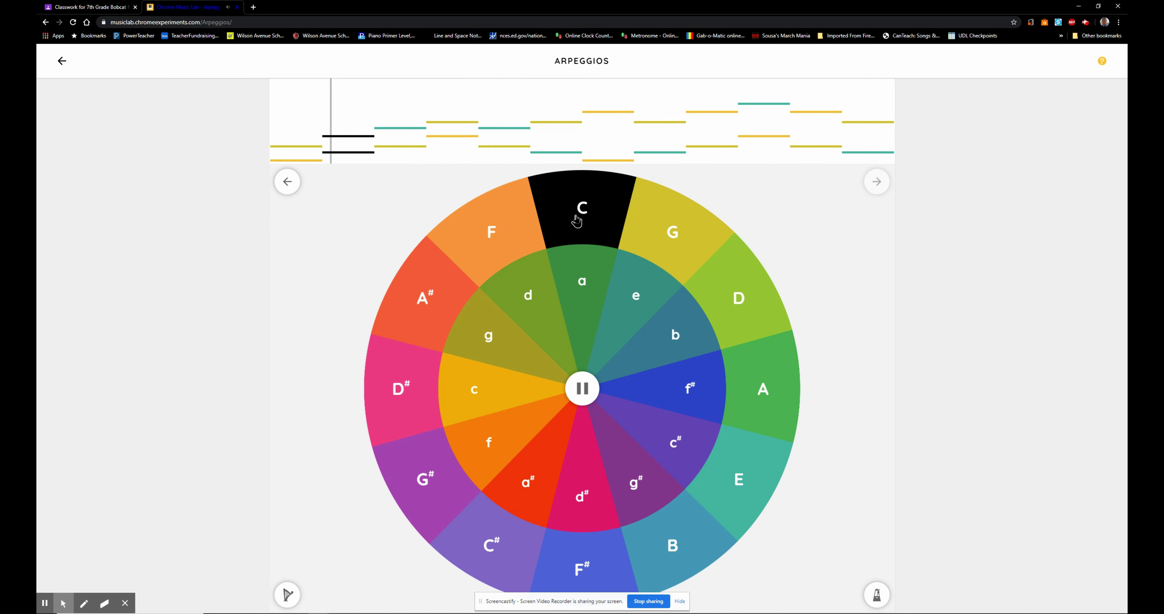
- Continue the background music with the A minor, C major, A minor and G major chords
left_click(582, 285)
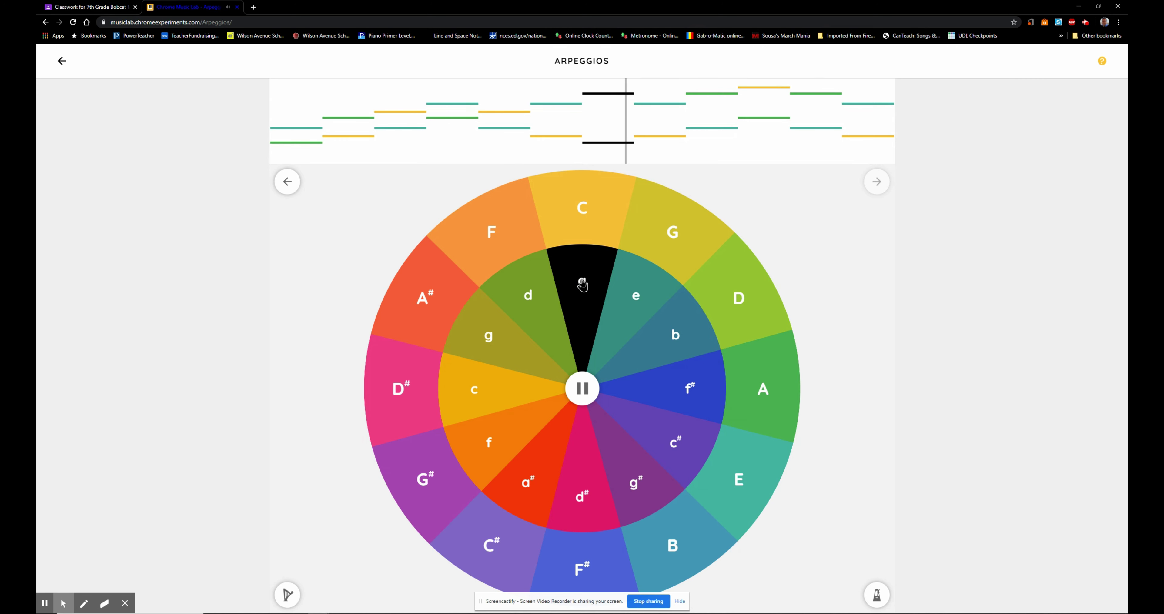
left_click(592, 231)
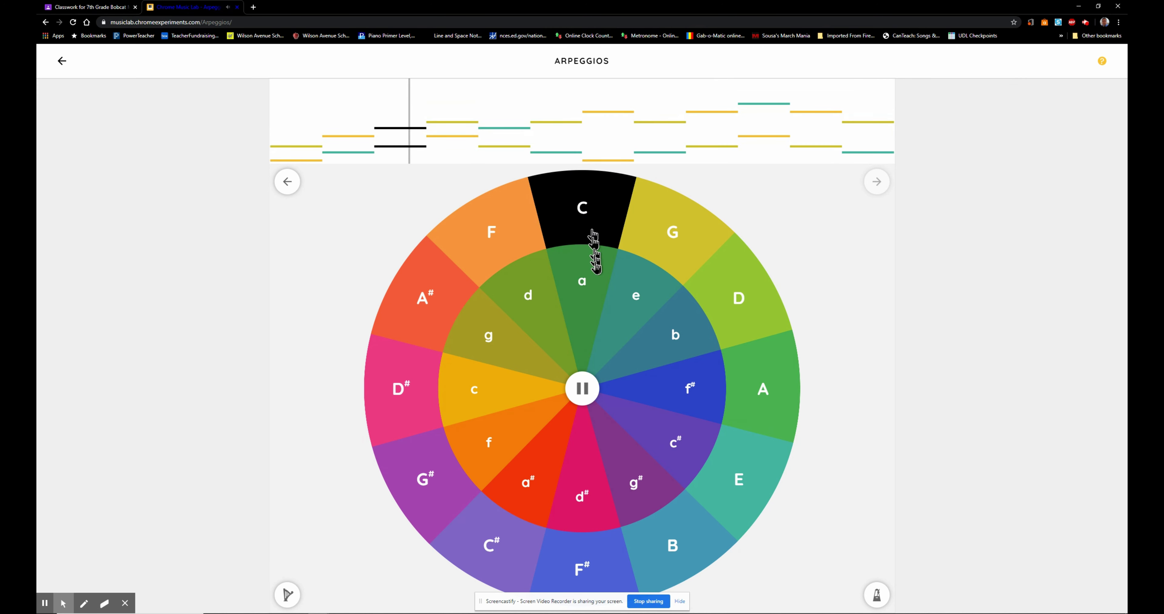
left_click(590, 303)
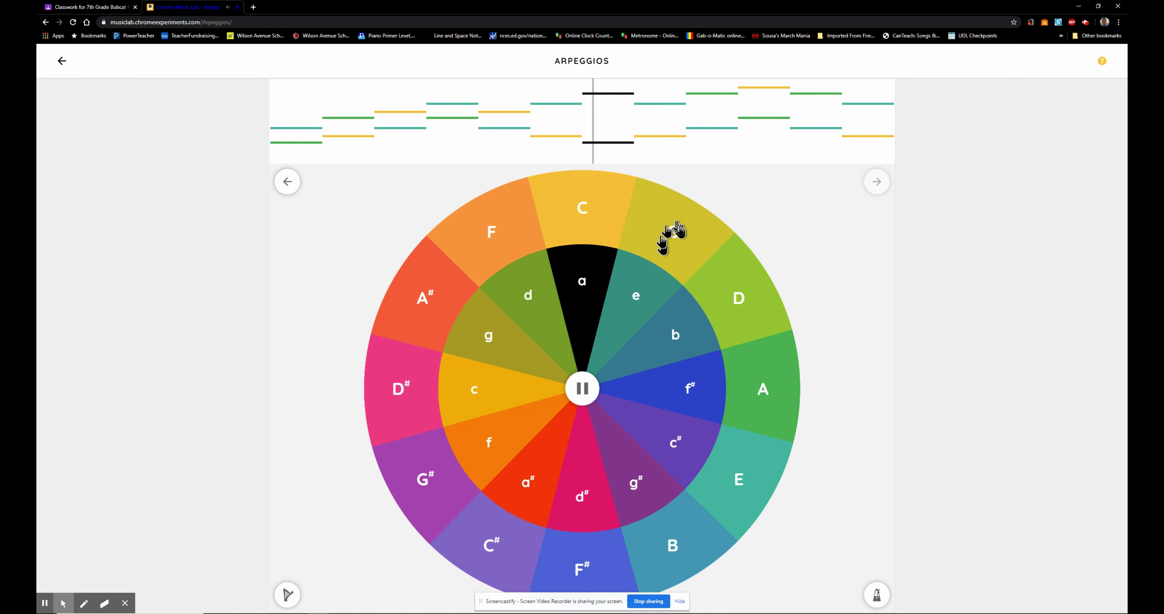
left_click(677, 234)
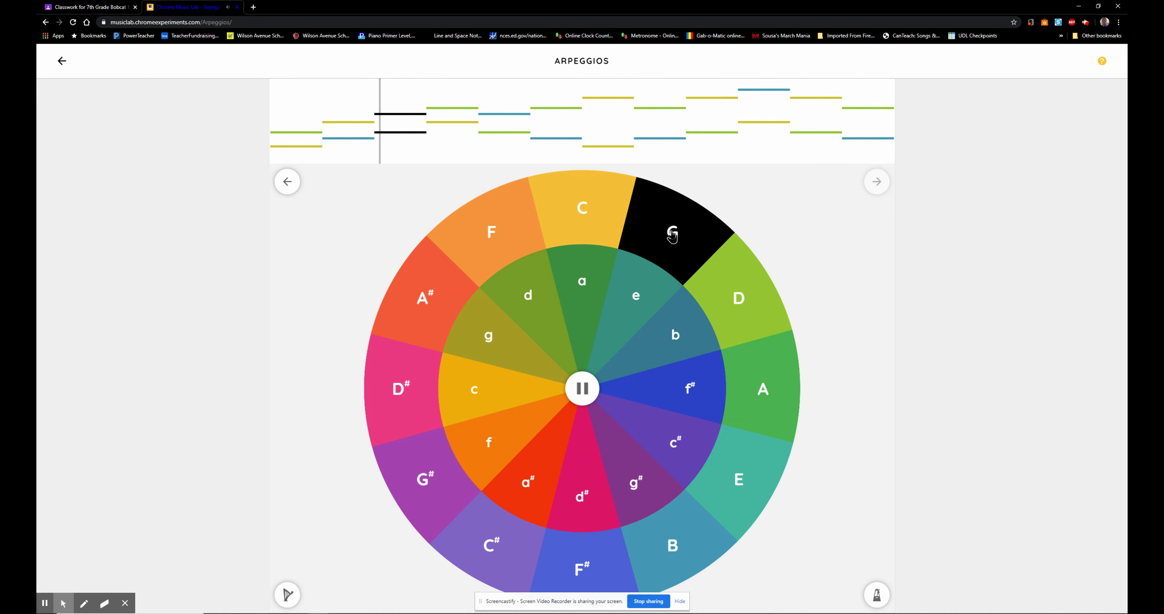
- Finish the background music with C, G, F and C major, and stop the playback
left_click(581, 215)
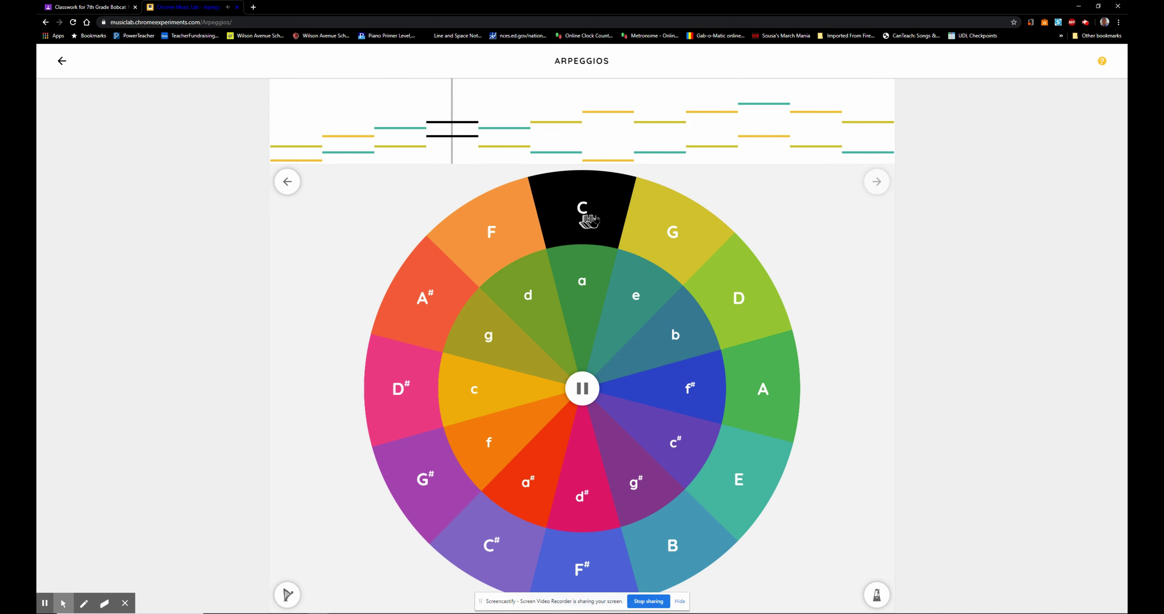
left_click(666, 232)
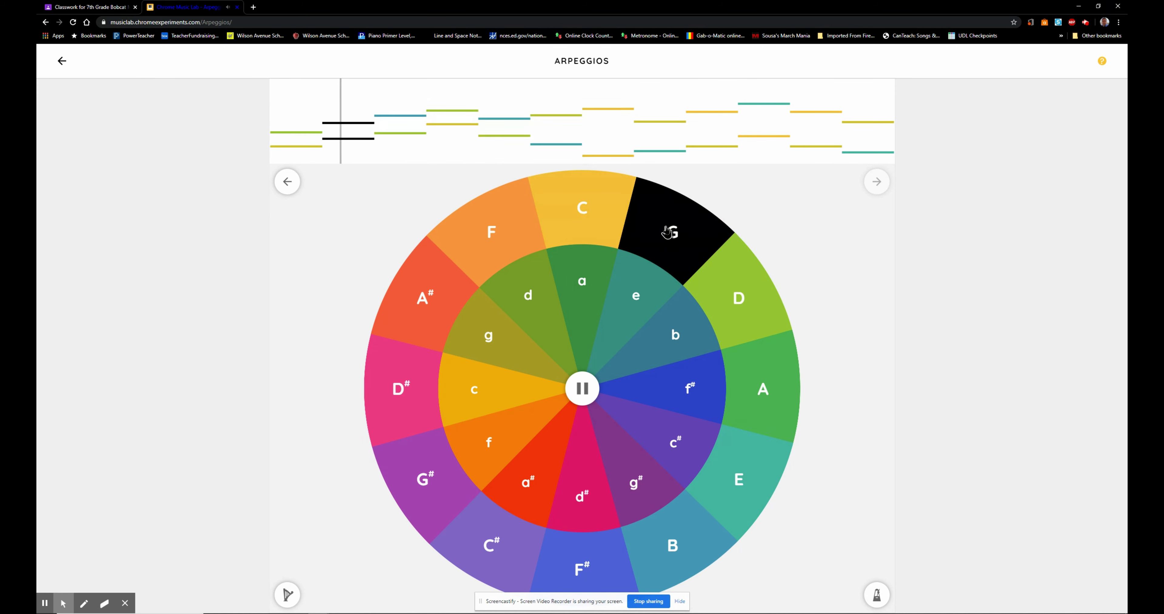
left_click(496, 236)
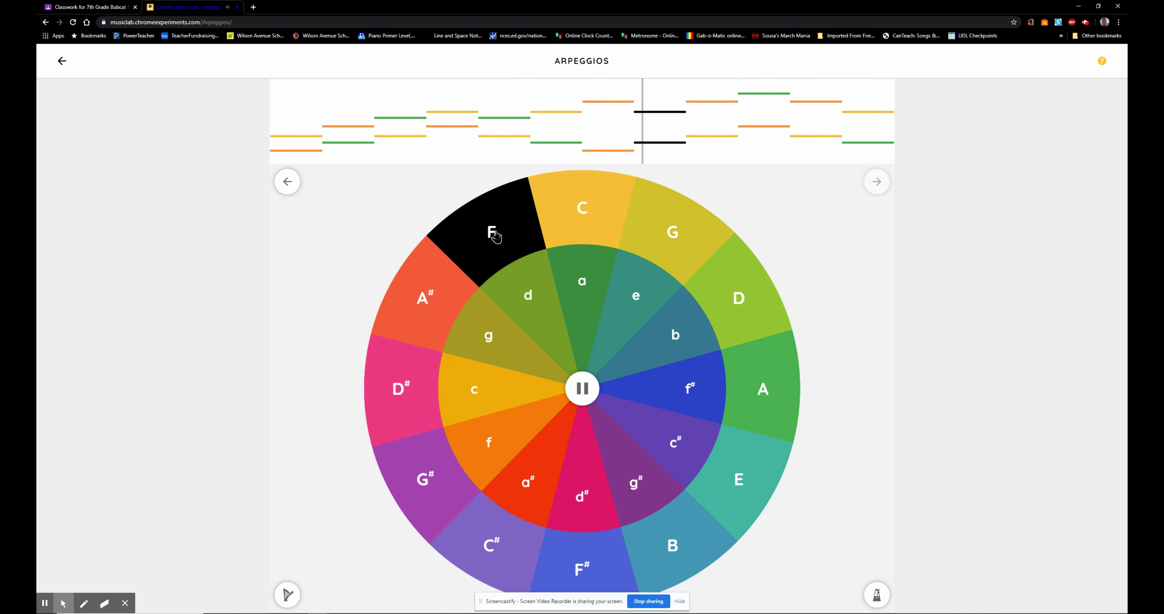
left_click(583, 216)
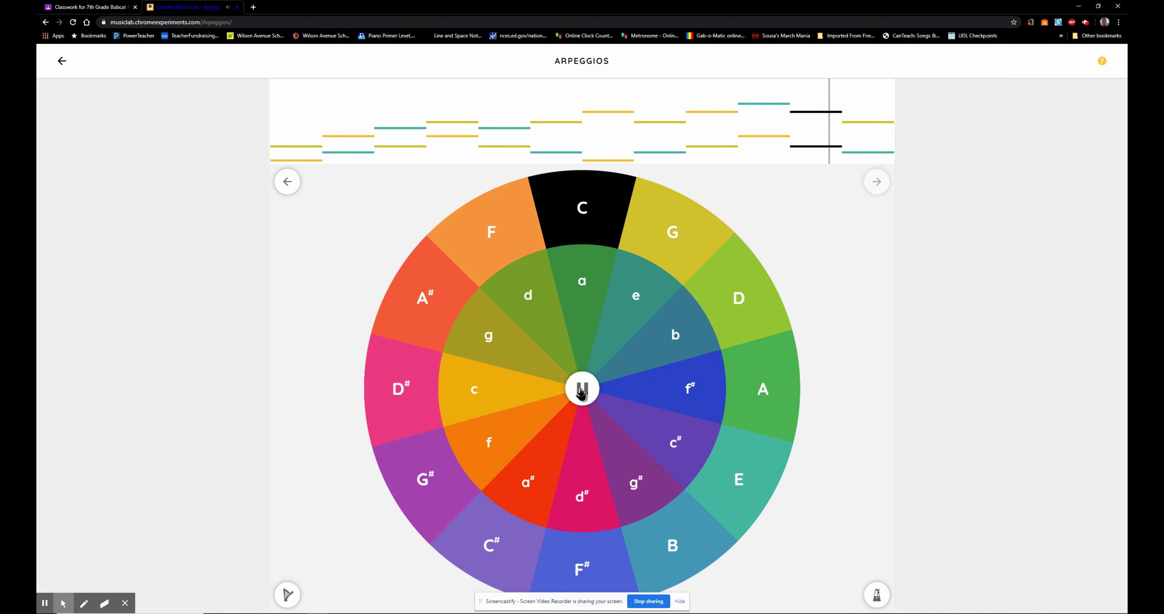
left_click(582, 391)
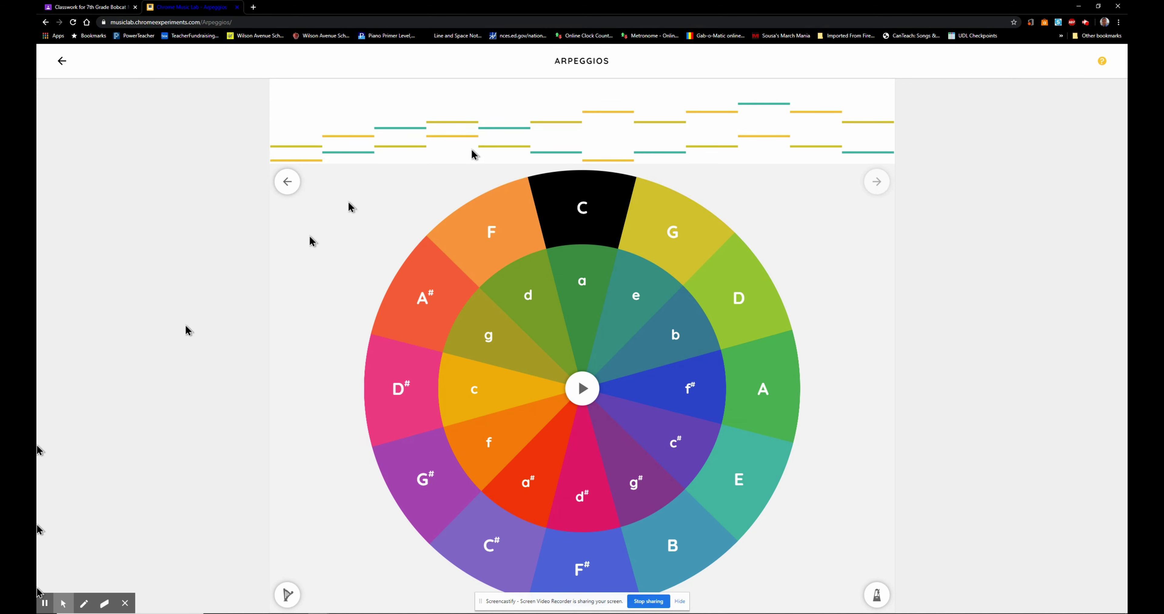
mouse_move(38, 610)
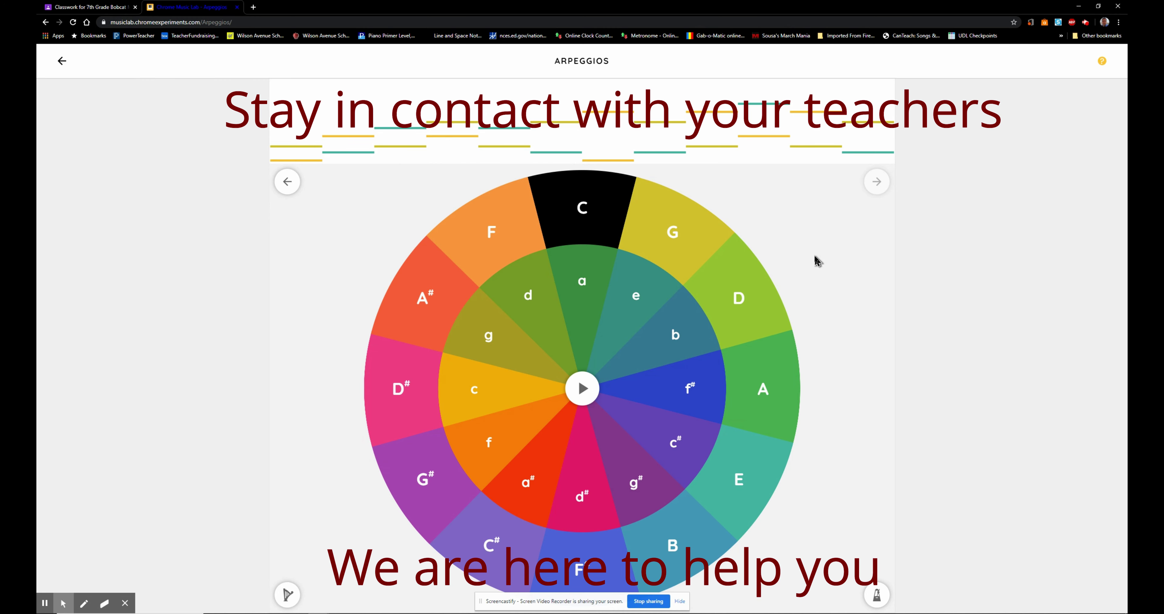
left_click(81, 7)
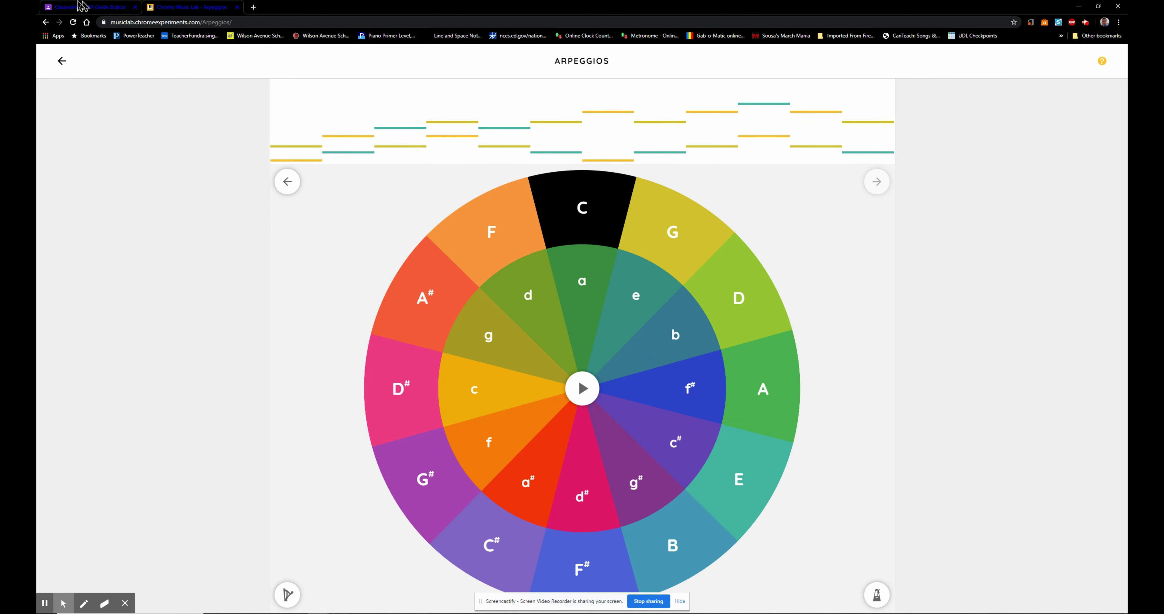
left_click(202, 9)
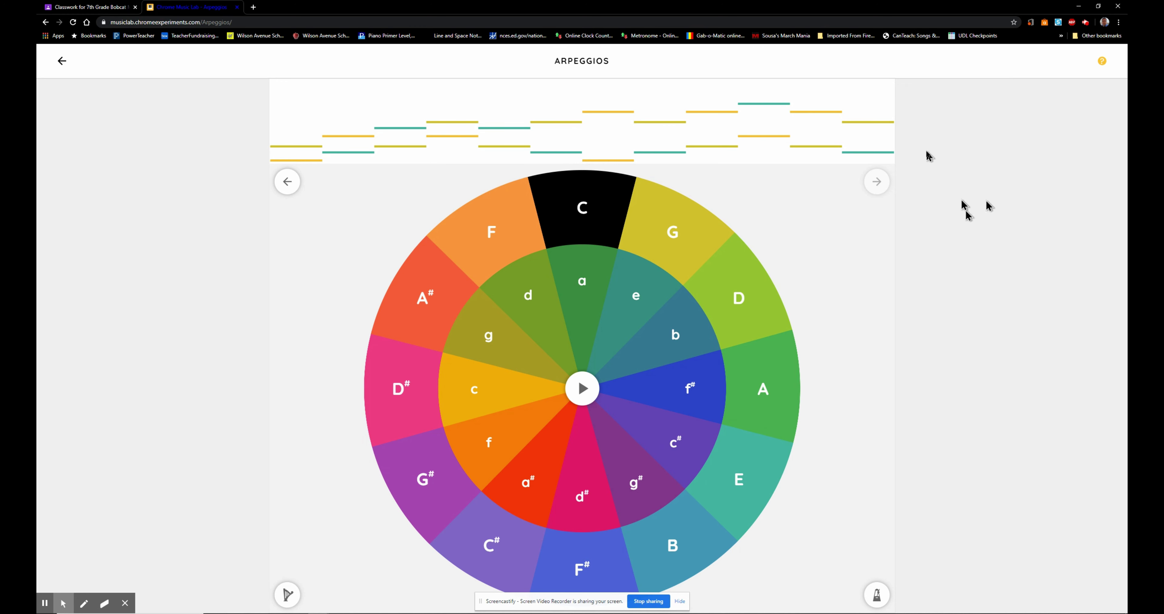
left_click(1086, 23)
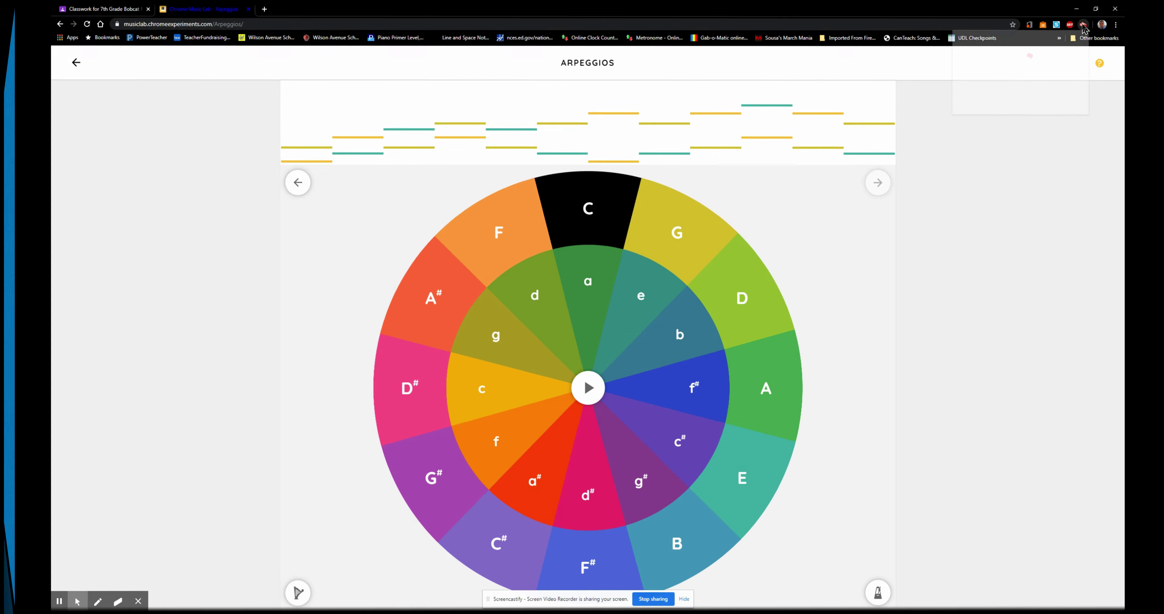